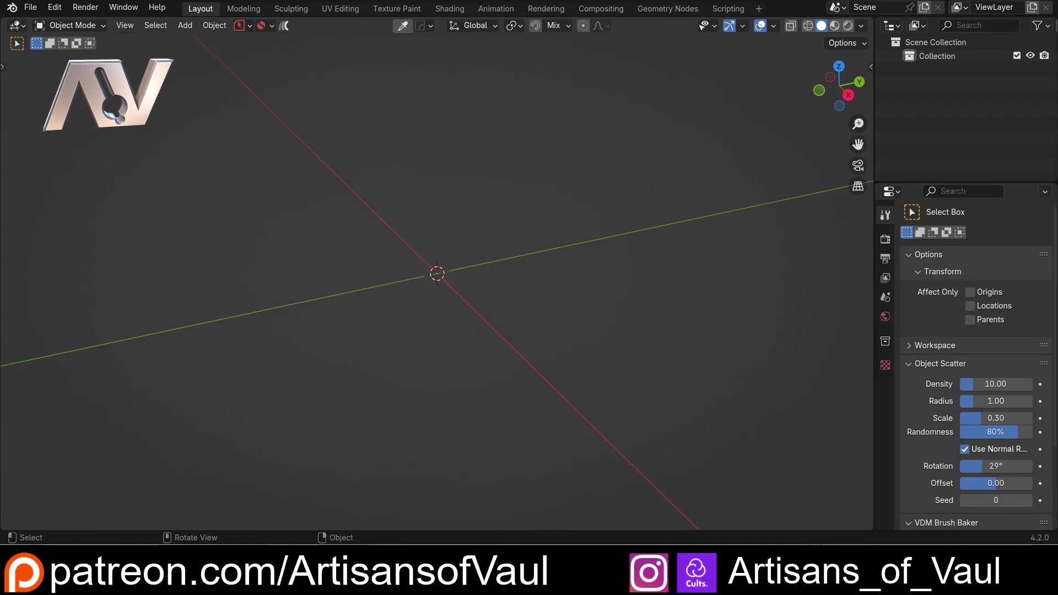
Open the preferences to look over the installed extensions, and close them again
{"action": "left_click", "coordinate": [55, 8]}
{"action": "left_click", "coordinate": [93, 182]}
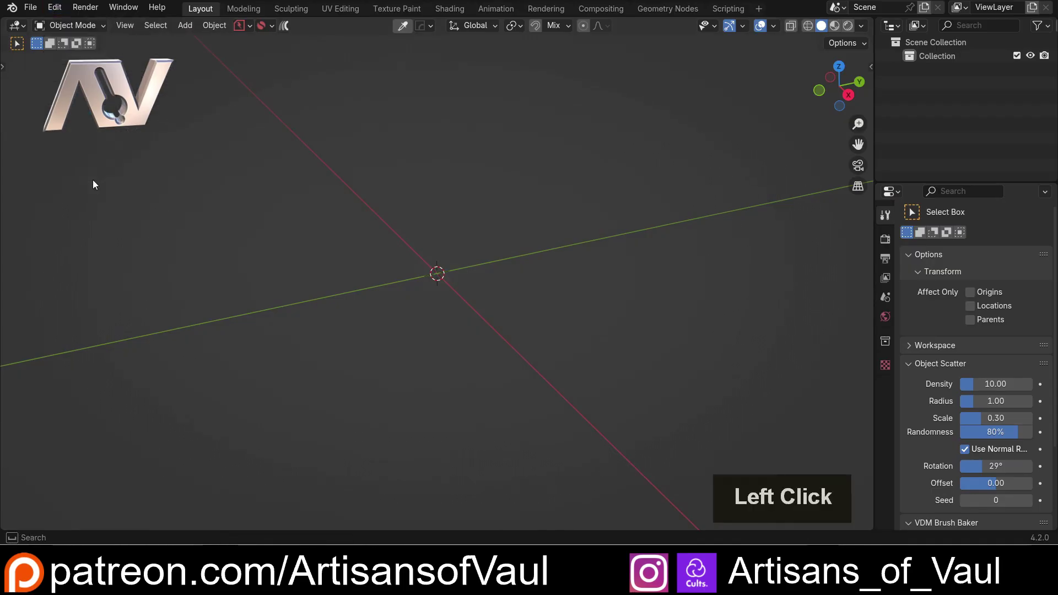
{"action": "left_click_drag", "start_coordinate": [157, 5], "coordinate": [360, 90]}
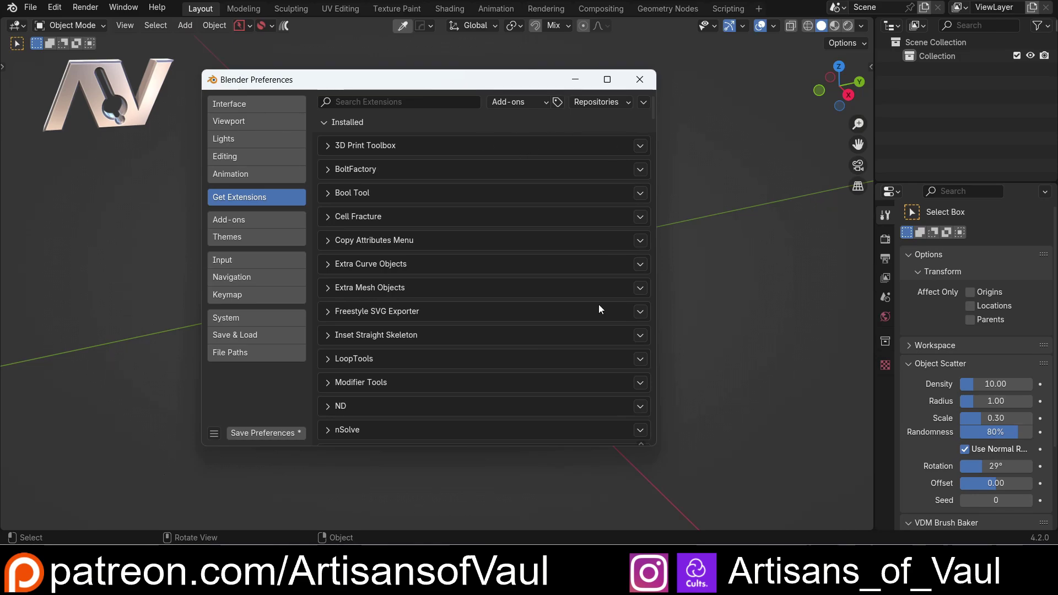
{"action": "left_click", "coordinate": [640, 79]}
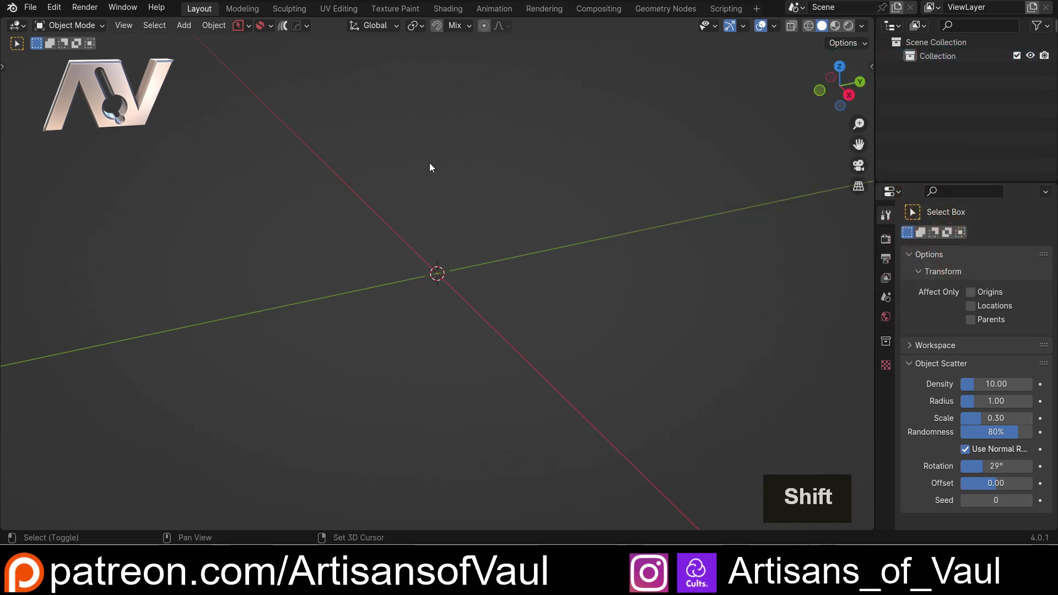
Add a quad sphere at the world origin and shade it flat
{"action": "key", "text": "shift+a"}
{"action": "mouse_move", "coordinate": [429, 163]}
{"action": "left_click", "coordinate": [477, 164]}
{"action": "right_click", "coordinate": [410, 276]}
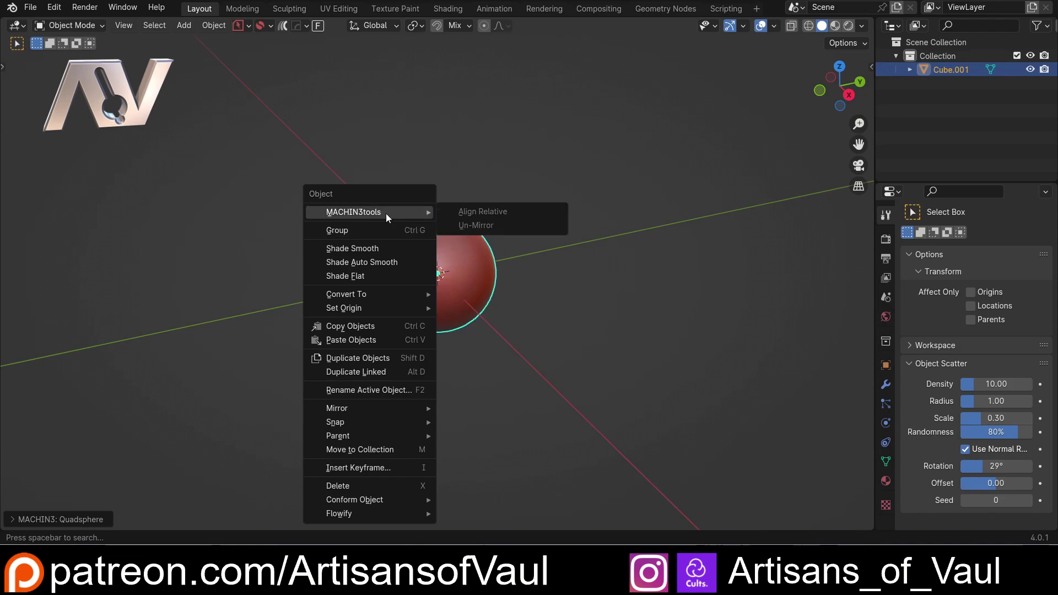
{"action": "left_click", "coordinate": [373, 277]}
{"action": "scroll", "coordinate": [547, 293], "scroll_direction": "up", "scroll_amount": 4}
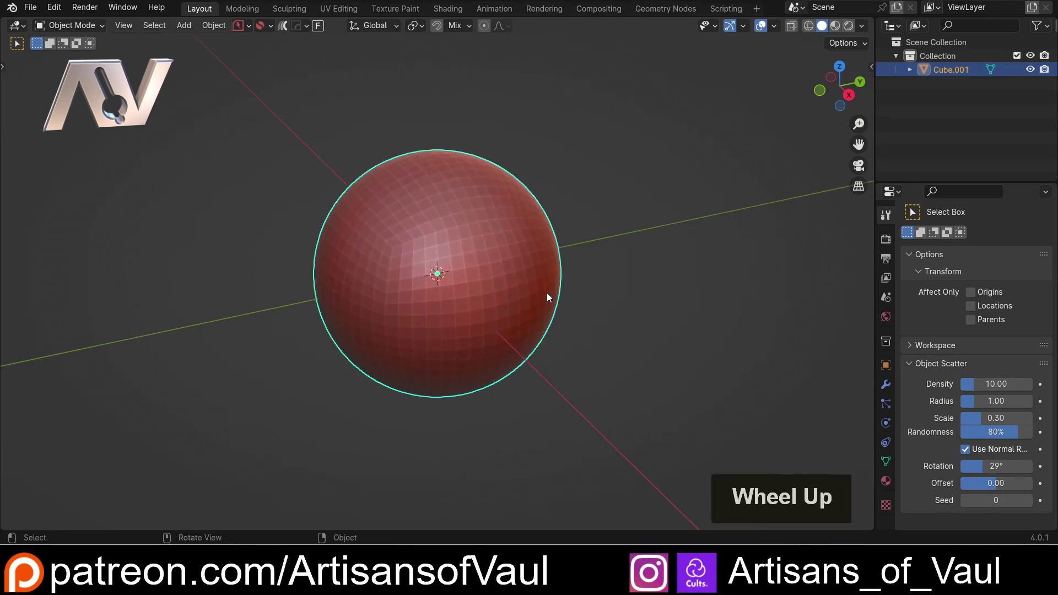
{"action": "scroll", "coordinate": [515, 298], "scroll_direction": "down", "scroll_amount": 3}
{"action": "scroll", "coordinate": [515, 300], "scroll_direction": "down", "scroll_amount": 2}
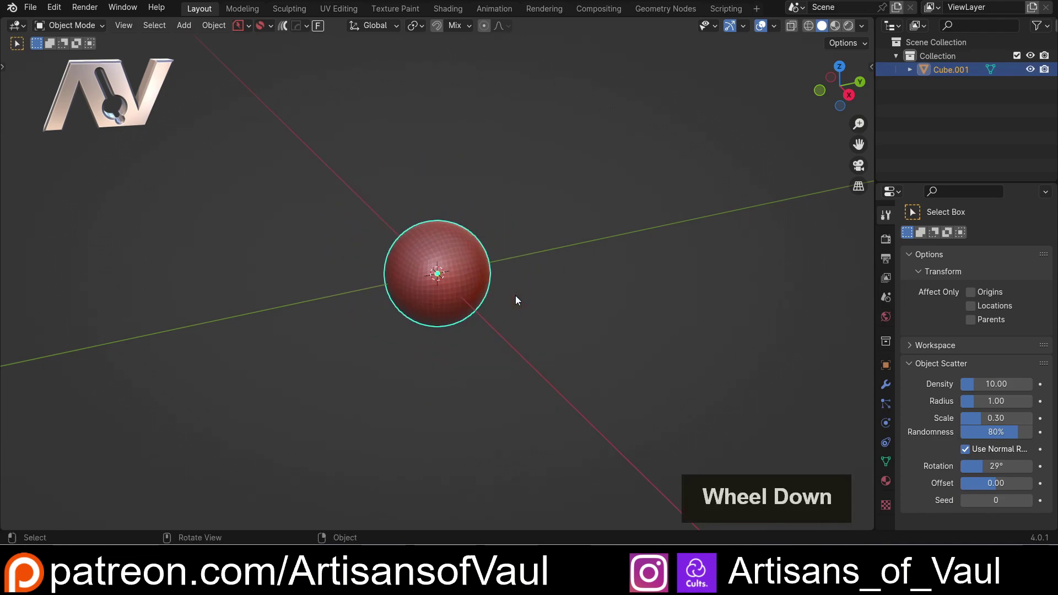
Duplicate the sphere twice, placing the copies in a diagonal chain of slightly overlapping spheres up from the origin
{"action": "mouse_move", "coordinate": [515, 299]}
{"action": "middle_mouse_down", "text": "shift"}
{"action": "mouse_move", "coordinate": [547, 354]}
{"action": "mouse_move", "coordinate": [513, 292]}
{"action": "middle_mouse_up", "text": "shift"}
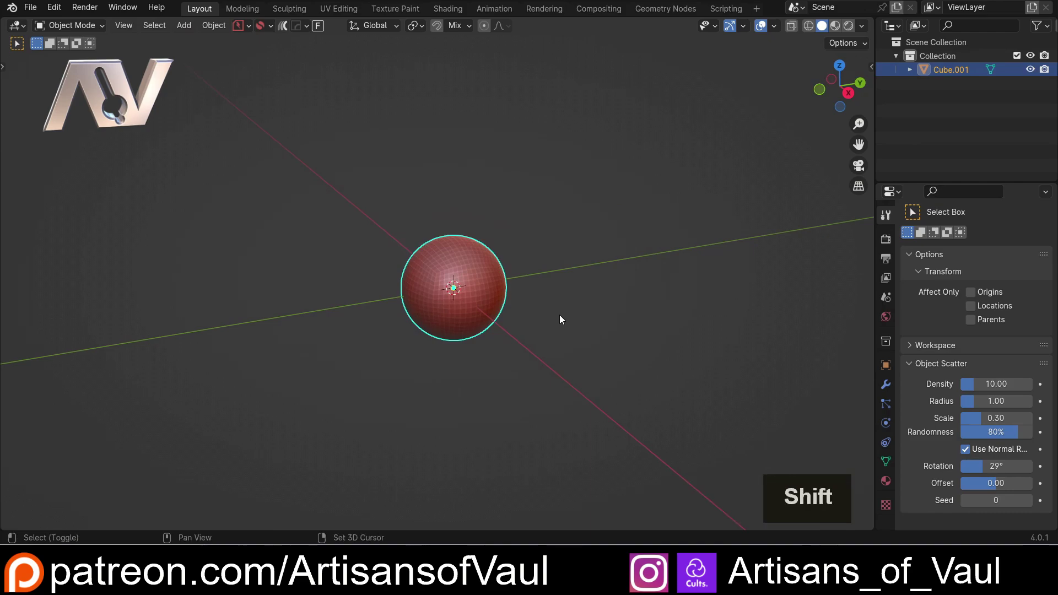
{"action": "key", "text": "shift+d"}
{"action": "left_click", "coordinate": [531, 241]}
{"action": "key", "text": "shift+d"}
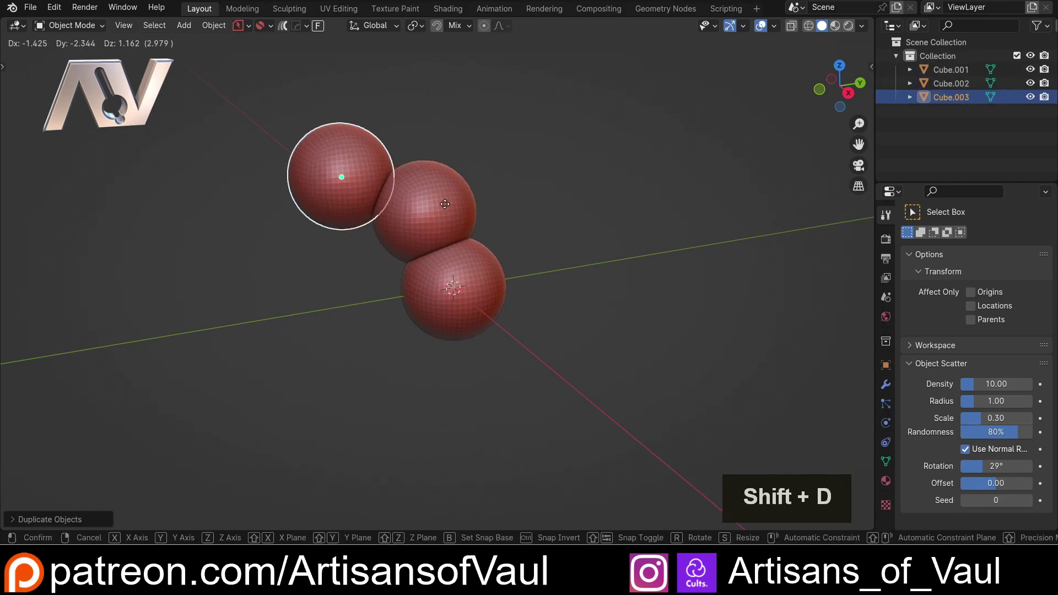
{"action": "left_click", "coordinate": [464, 207]}
{"action": "left_click", "coordinate": [549, 227]}
Create a new material for the sphere at the origin and give it a light pink base color
{"action": "scroll", "coordinate": [549, 227], "scroll_direction": "up", "scroll_amount": 2}
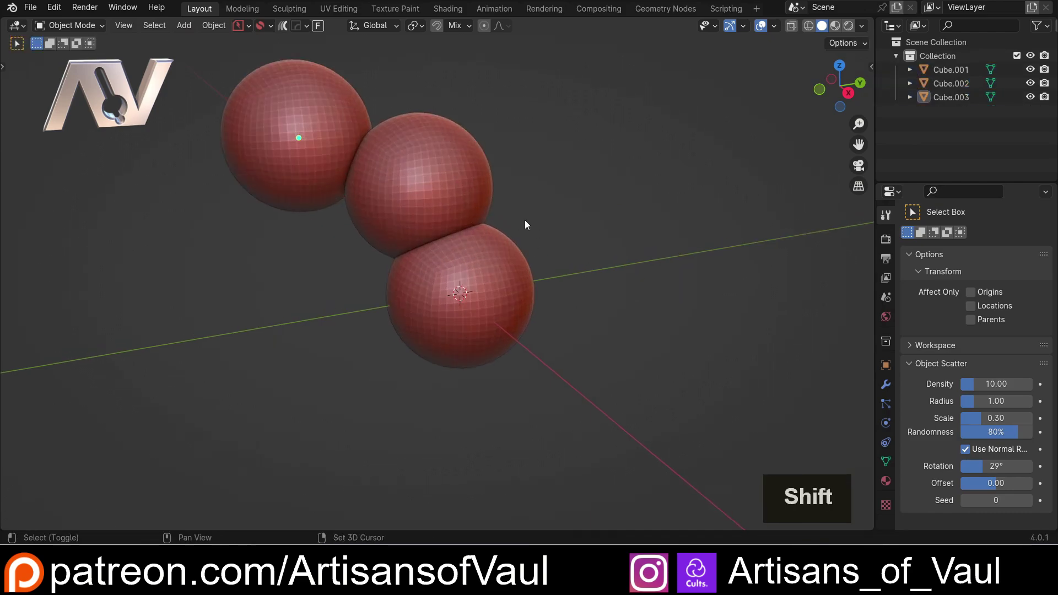
{"action": "middle_click_drag", "start_coordinate": [524, 224], "coordinate": [541, 306], "text": "shift"}
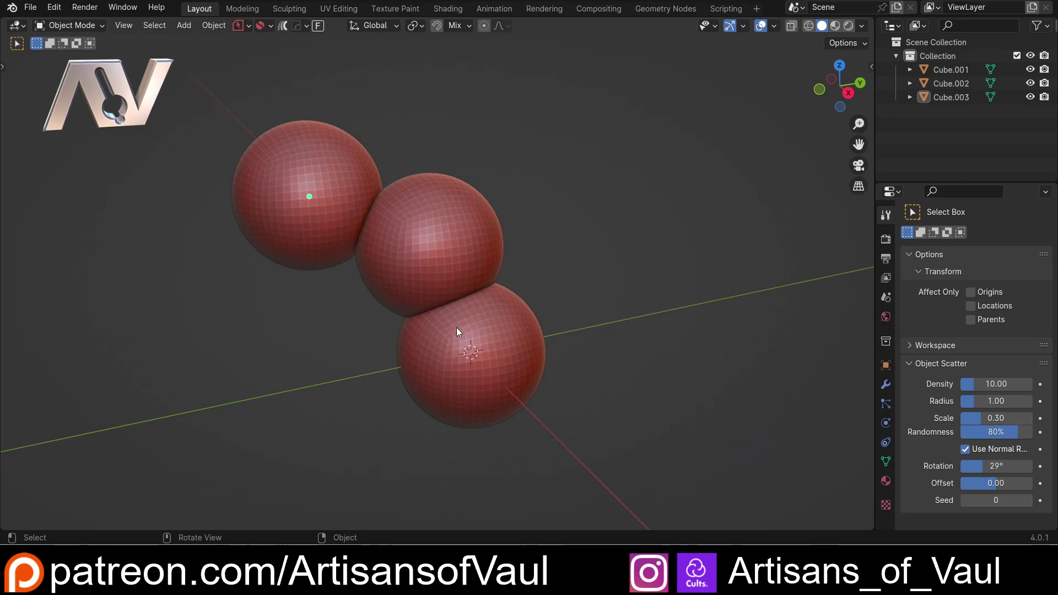
{"action": "left_click", "coordinate": [505, 337]}
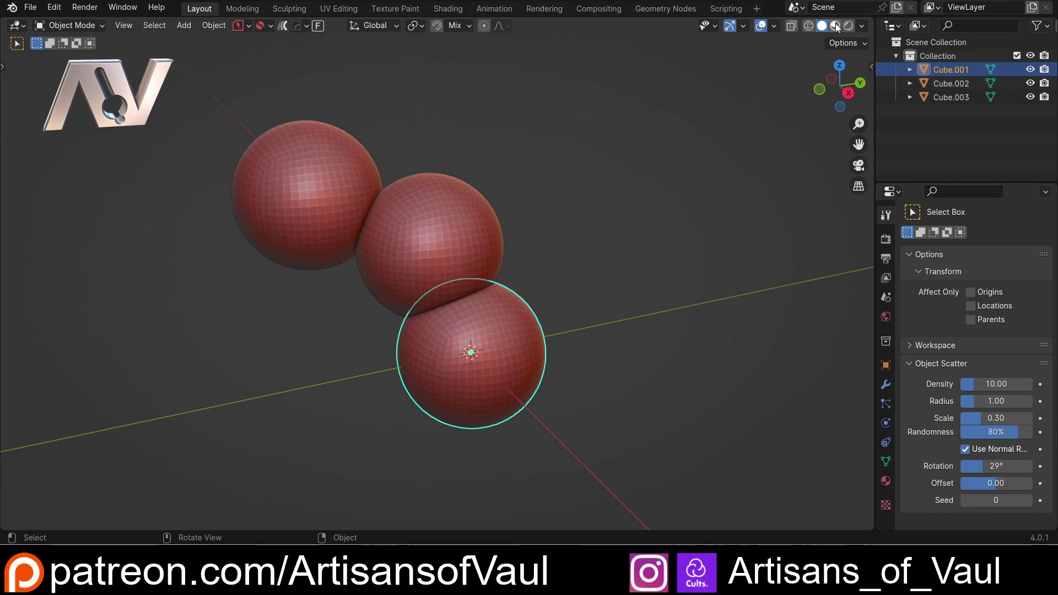
{"action": "left_click", "coordinate": [886, 481]}
{"action": "left_click", "coordinate": [930, 295]}
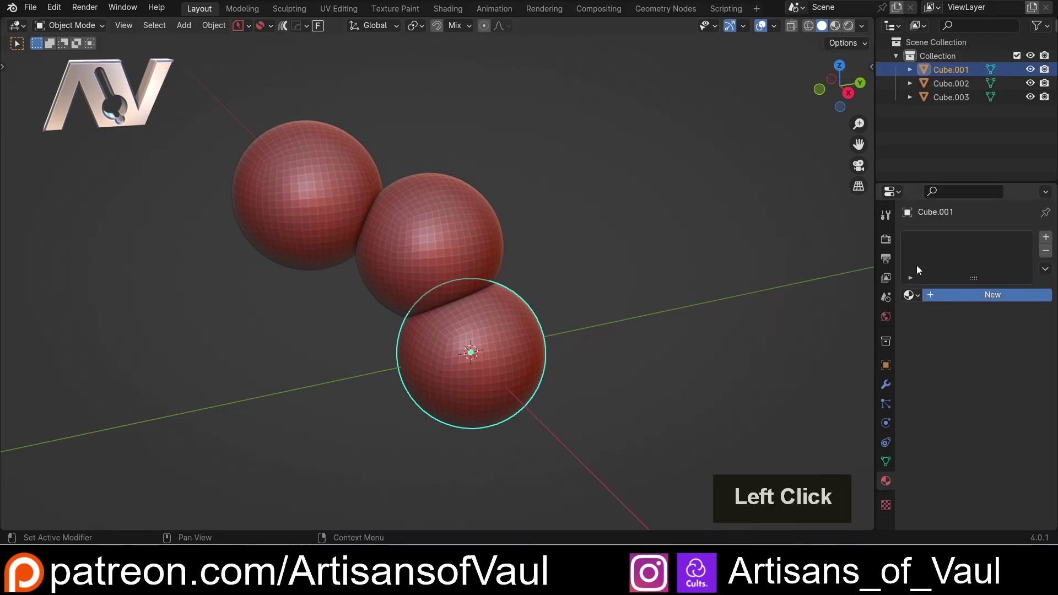
{"action": "scroll", "coordinate": [999, 319], "scroll_direction": "down", "scroll_amount": 4}
{"action": "left_click", "coordinate": [999, 351]}
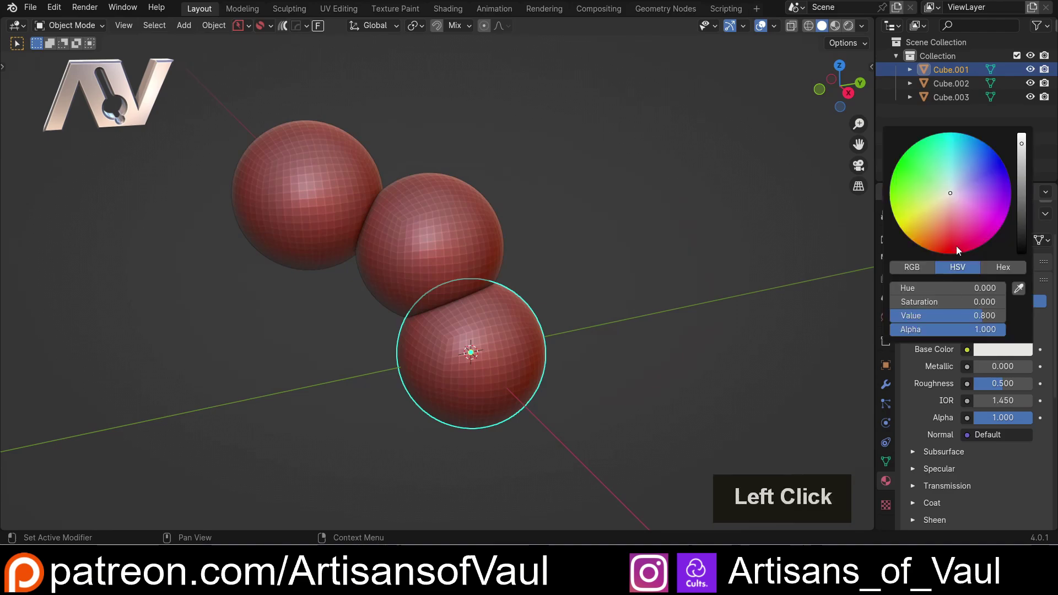
{"action": "mouse_move", "coordinate": [957, 245]}
{"action": "left_mouse_down"}
{"action": "mouse_move", "coordinate": [944, 198]}
{"action": "mouse_move", "coordinate": [966, 189]}
{"action": "mouse_move", "coordinate": [947, 209]}
{"action": "mouse_move", "coordinate": [964, 204]}
{"action": "left_mouse_up"}
Set the origin sphere's material viewport display color to blue, with hue 0.664, saturation 0.941 and value 0.800
{"action": "left_click", "coordinate": [910, 279]}
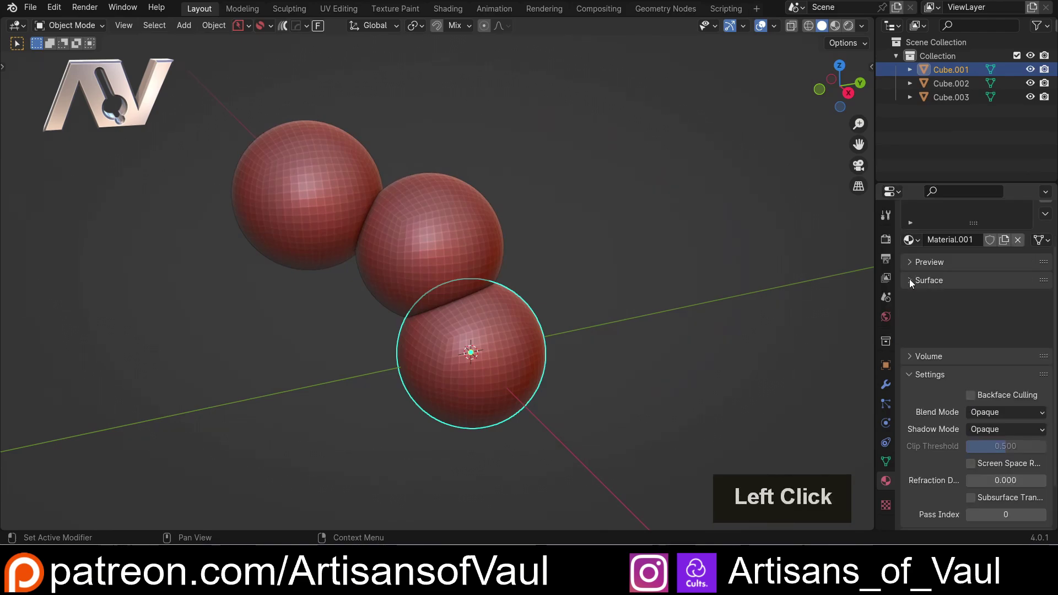
{"action": "scroll", "coordinate": [930, 289], "scroll_direction": "down", "scroll_amount": 2}
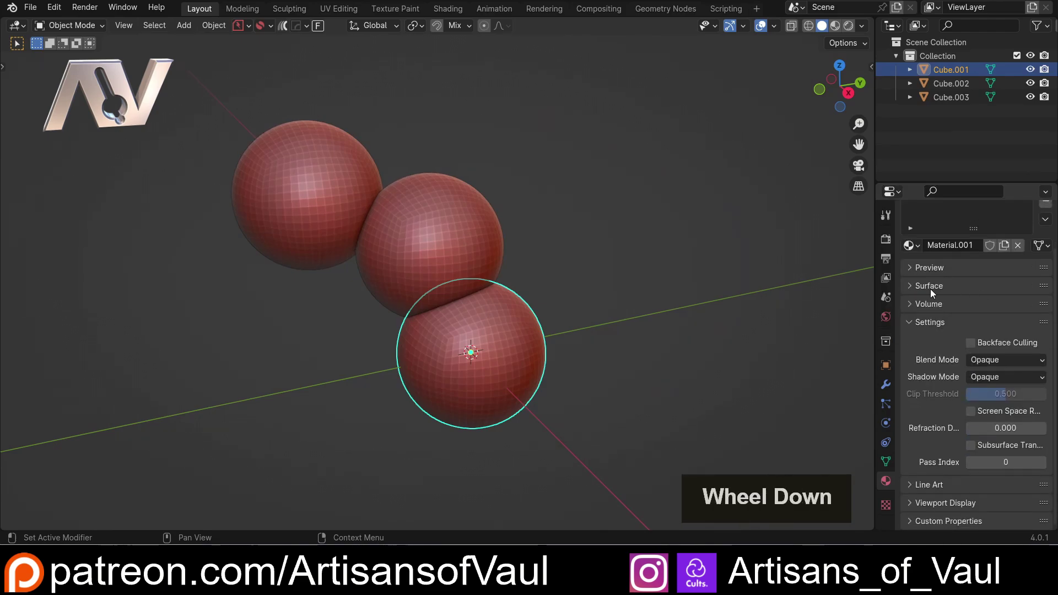
{"action": "left_click", "coordinate": [910, 503]}
{"action": "scroll", "coordinate": [940, 314], "scroll_direction": "down", "scroll_amount": 2}
{"action": "scroll", "coordinate": [974, 263], "scroll_direction": "up", "scroll_amount": 4}
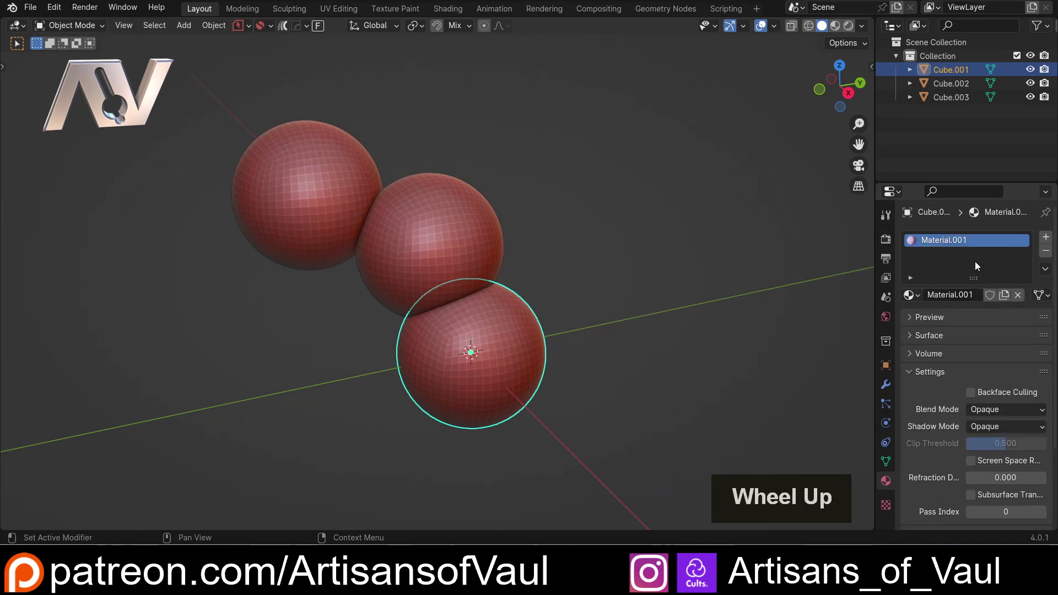
{"action": "scroll", "coordinate": [952, 322], "scroll_direction": "down", "scroll_amount": 1}
{"action": "scroll", "coordinate": [952, 323], "scroll_direction": "down", "scroll_amount": 3}
{"action": "left_click", "coordinate": [986, 469]}
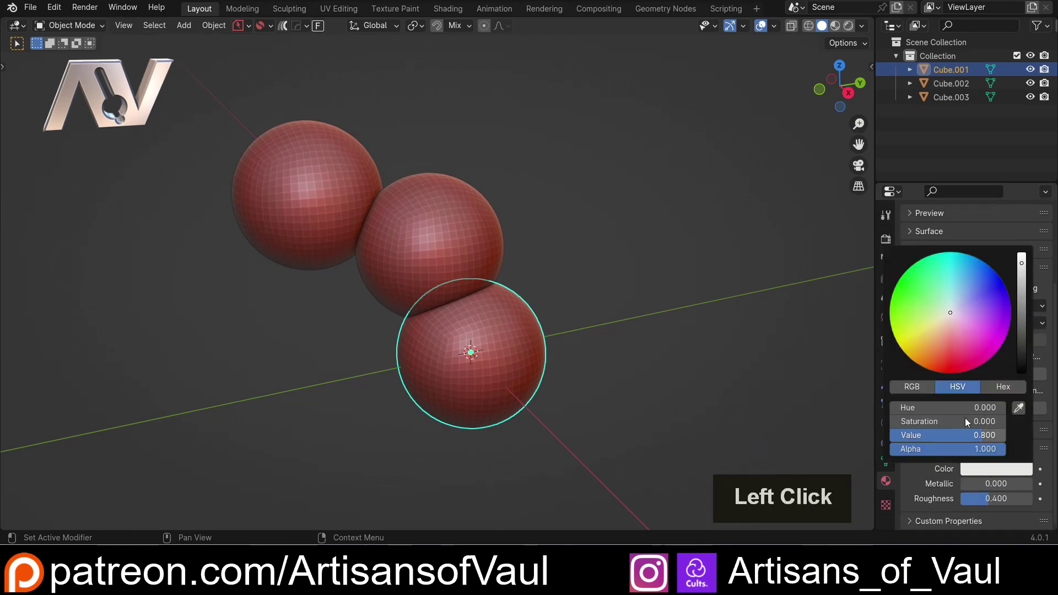
{"action": "left_click_drag", "start_coordinate": [948, 312], "coordinate": [988, 289]}
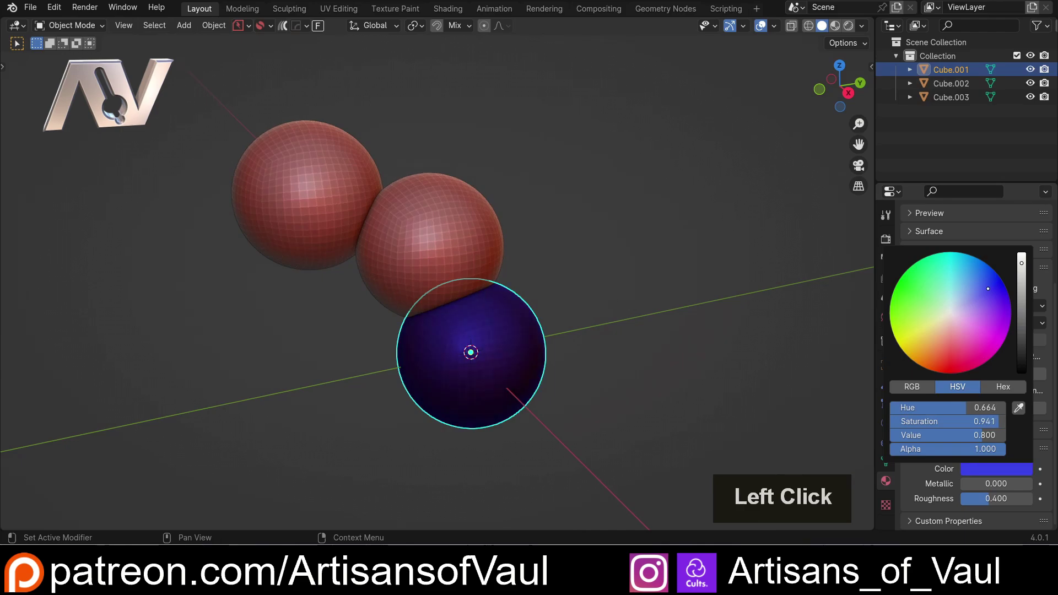
Give the sphere farthest from the origin a new material with a bright green viewport display color
{"action": "left_click", "coordinate": [318, 187]}
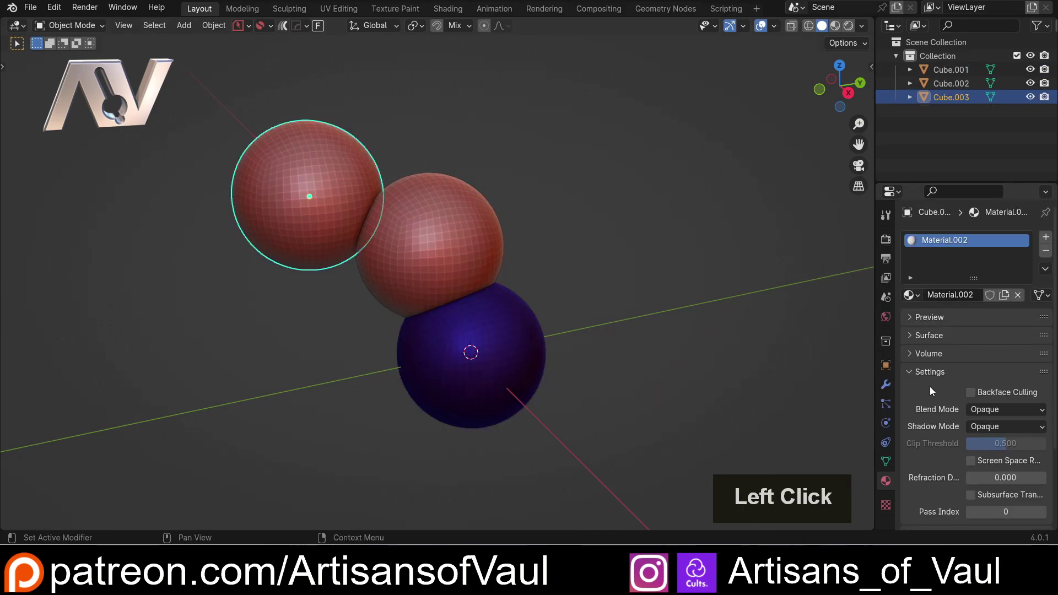
{"action": "scroll", "coordinate": [944, 428], "scroll_direction": "down", "scroll_amount": 5}
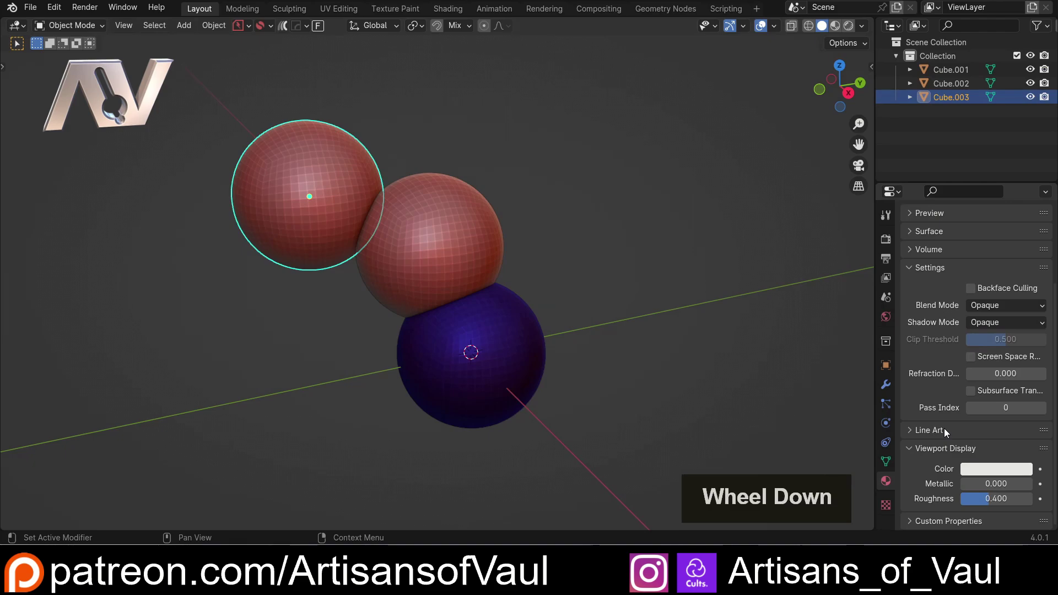
{"action": "left_click", "coordinate": [966, 466]}
{"action": "left_click_drag", "start_coordinate": [907, 302], "coordinate": [905, 304]}
{"action": "left_click", "coordinate": [544, 219]}
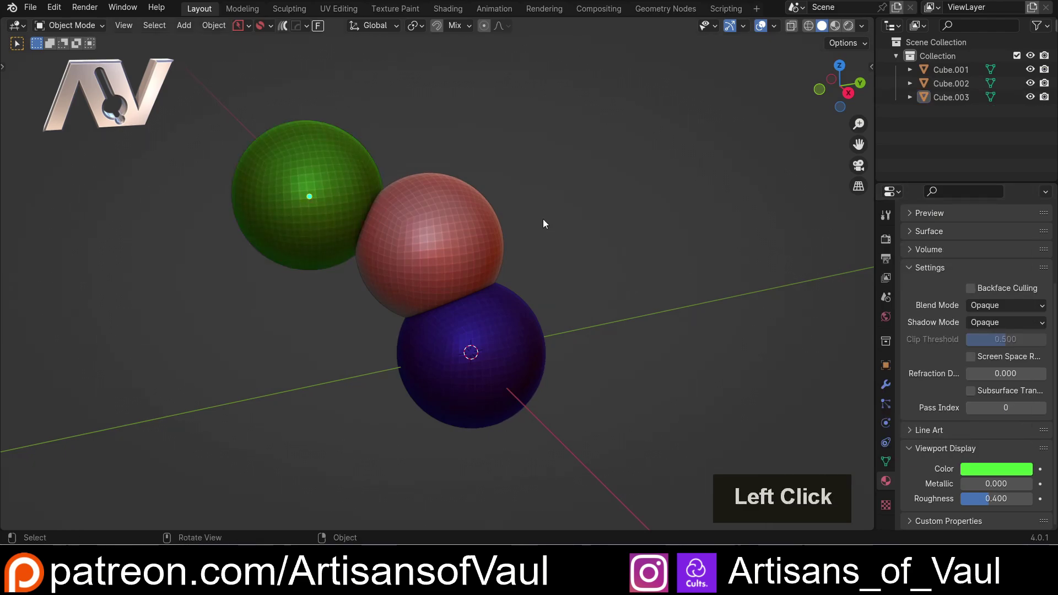
Parent the blue sphere to the middle sphere as the active object
{"action": "left_click", "coordinate": [507, 341]}
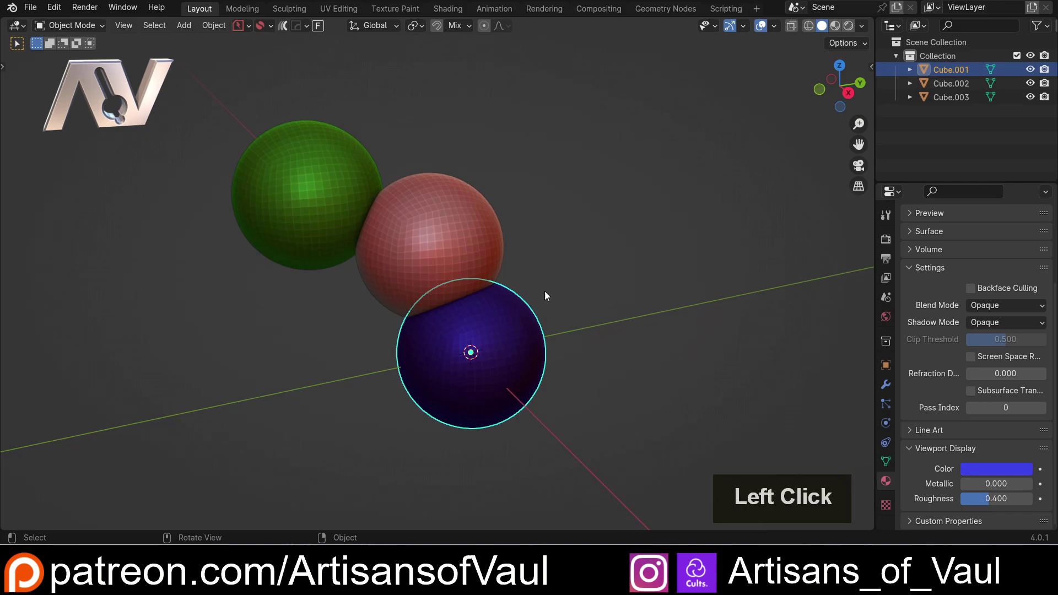
{"action": "left_click", "coordinate": [453, 234], "text": "shift"}
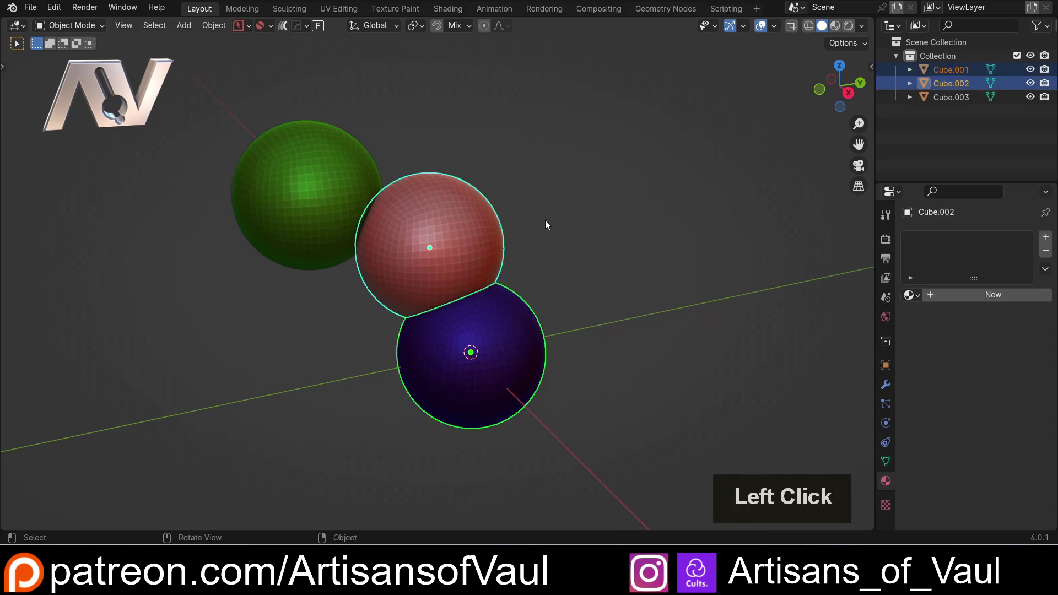
{"action": "key", "text": "ctrl+p"}
{"action": "left_click", "coordinate": [545, 220]}
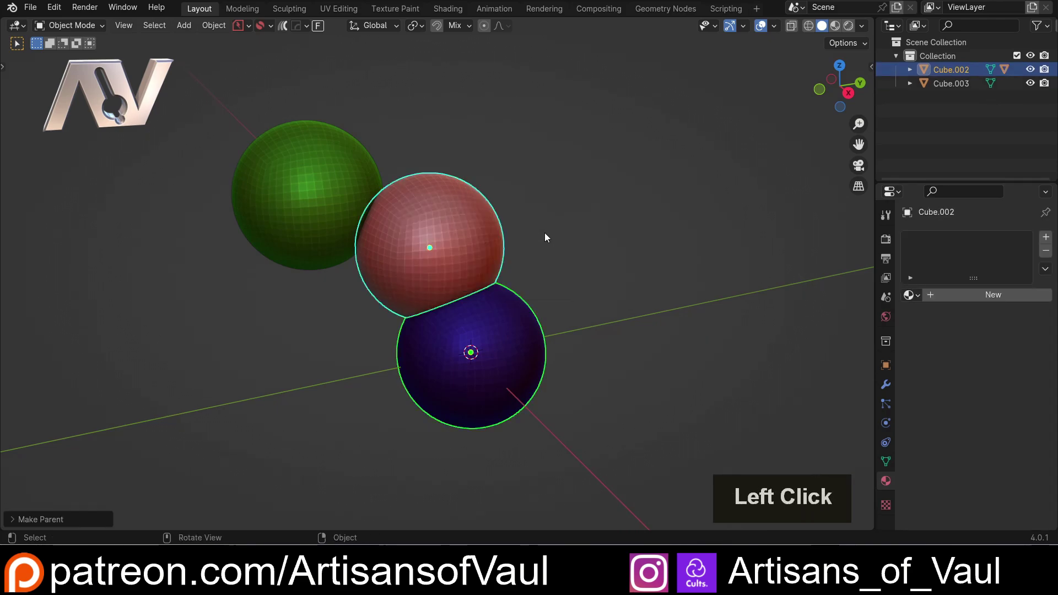
{"action": "left_click", "coordinate": [566, 276]}
Examine the overlapping spheres in wireframe shading up close, and return to solid shading
{"action": "double_click", "coordinate": [448, 260]}
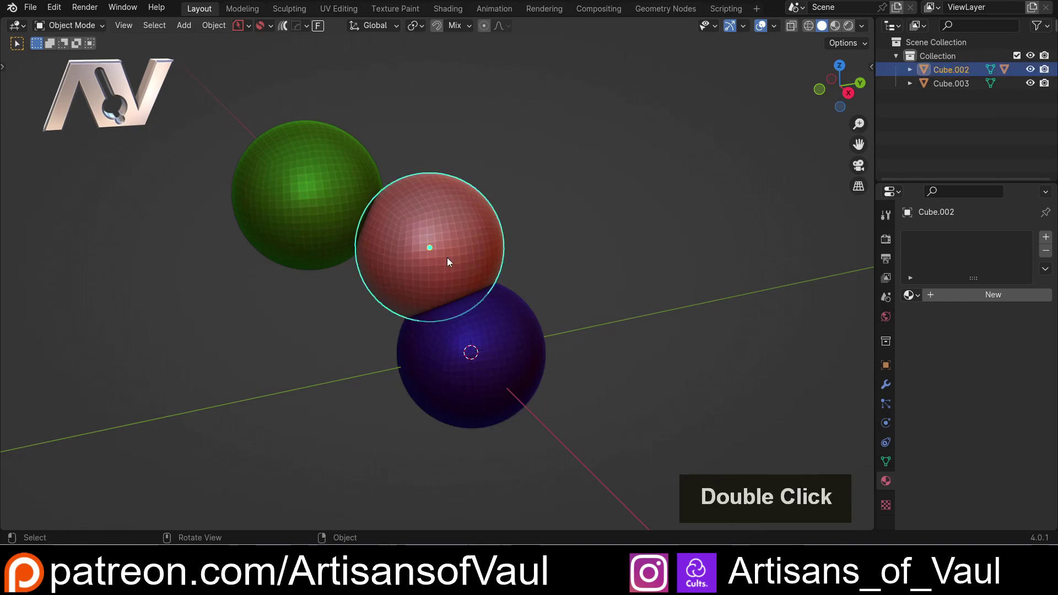
{"action": "scroll", "coordinate": [577, 236], "scroll_direction": "up", "scroll_amount": 1}
{"action": "left_click", "coordinate": [578, 236]}
{"action": "key", "text": "shift+z"}
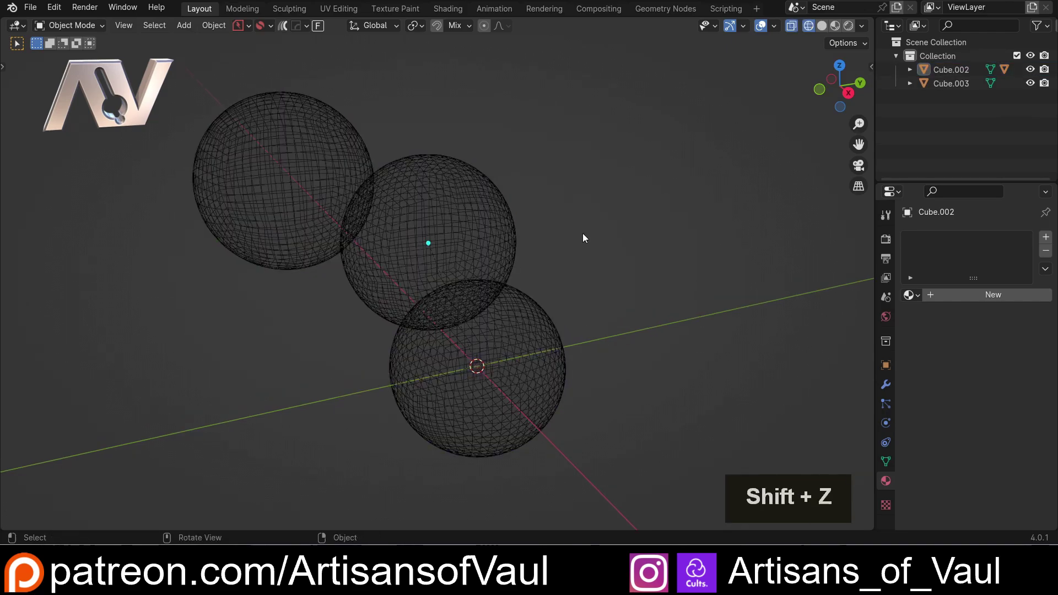
{"action": "scroll", "coordinate": [485, 182], "scroll_direction": "up", "scroll_amount": 5}
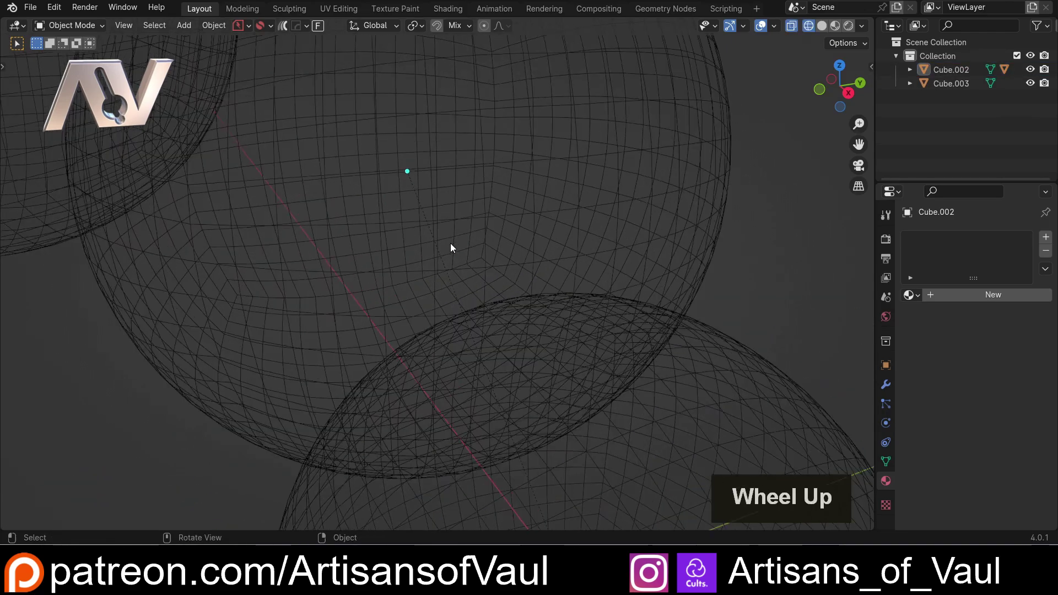
{"action": "scroll", "coordinate": [443, 253], "scroll_direction": "up", "scroll_amount": 2}
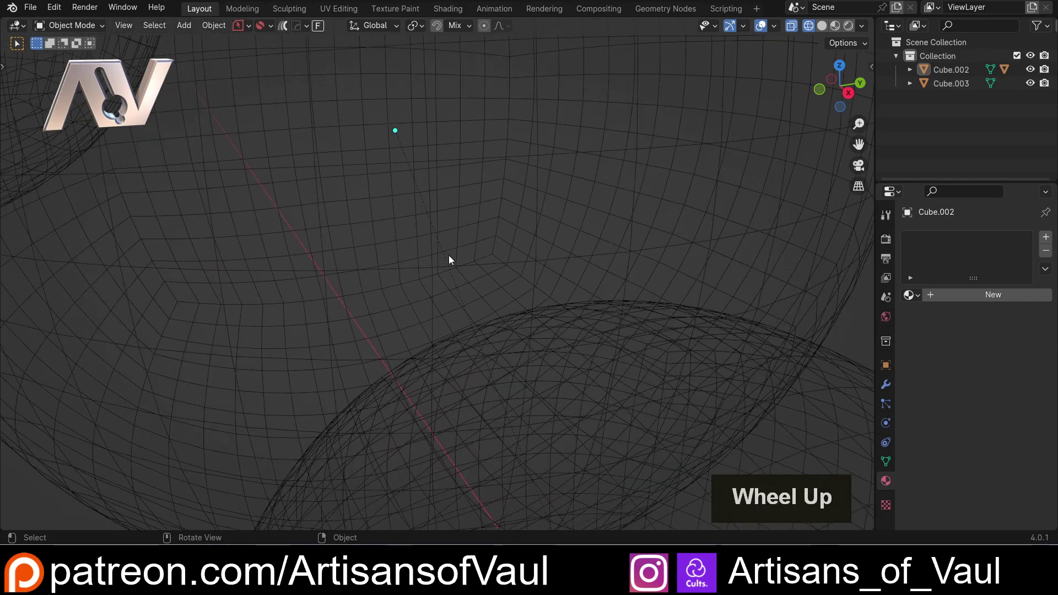
{"action": "scroll", "coordinate": [445, 219], "scroll_direction": "up", "scroll_amount": 1}
{"action": "scroll", "coordinate": [416, 189], "scroll_direction": "down", "scroll_amount": 5}
{"action": "scroll", "coordinate": [505, 224], "scroll_direction": "up", "scroll_amount": 2}
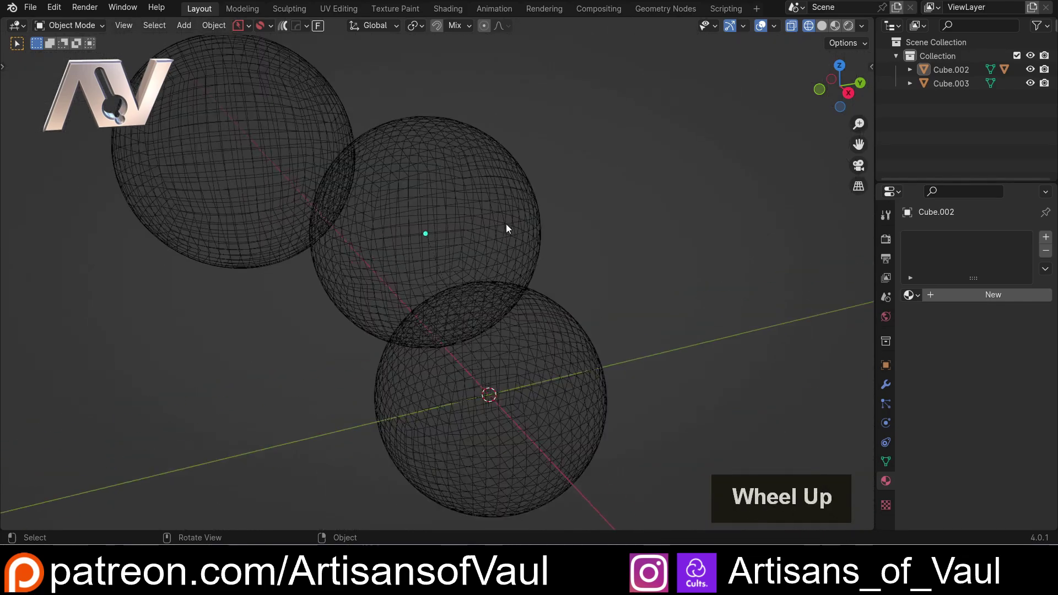
{"action": "left_click", "coordinate": [509, 242]}
{"action": "key", "text": "shift+z"}
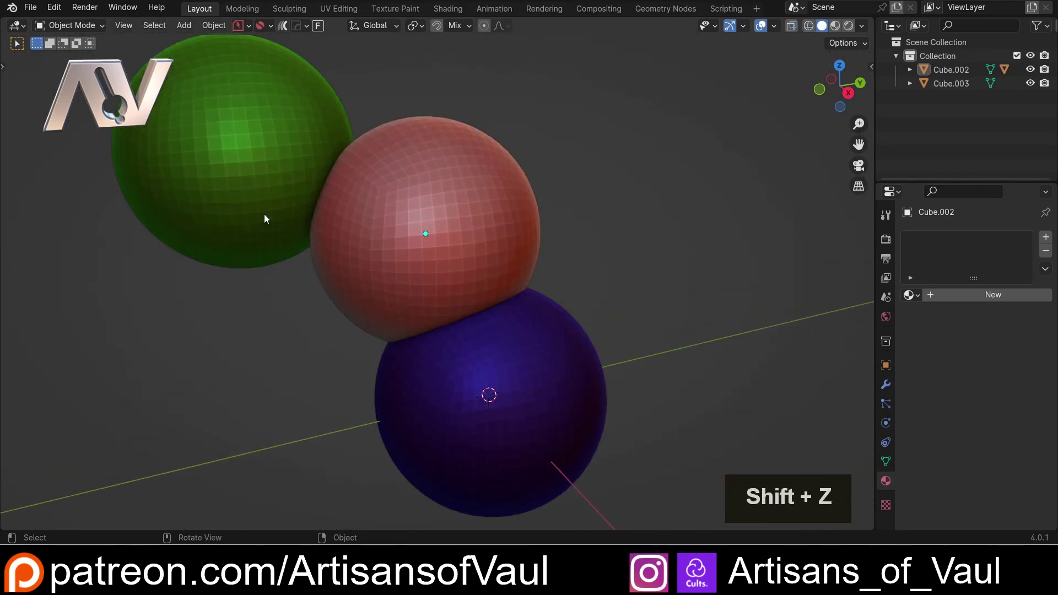
Set the Wire color to bright yellow in the 3D Viewport section of the theme preferences
{"action": "left_click", "coordinate": [54, 7]}
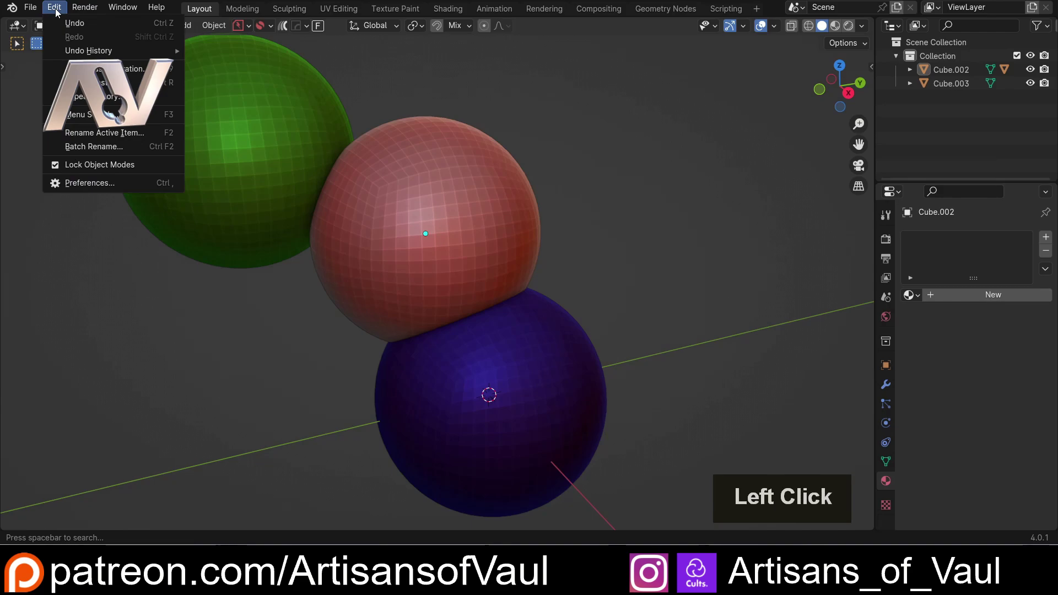
{"action": "left_click", "coordinate": [90, 184]}
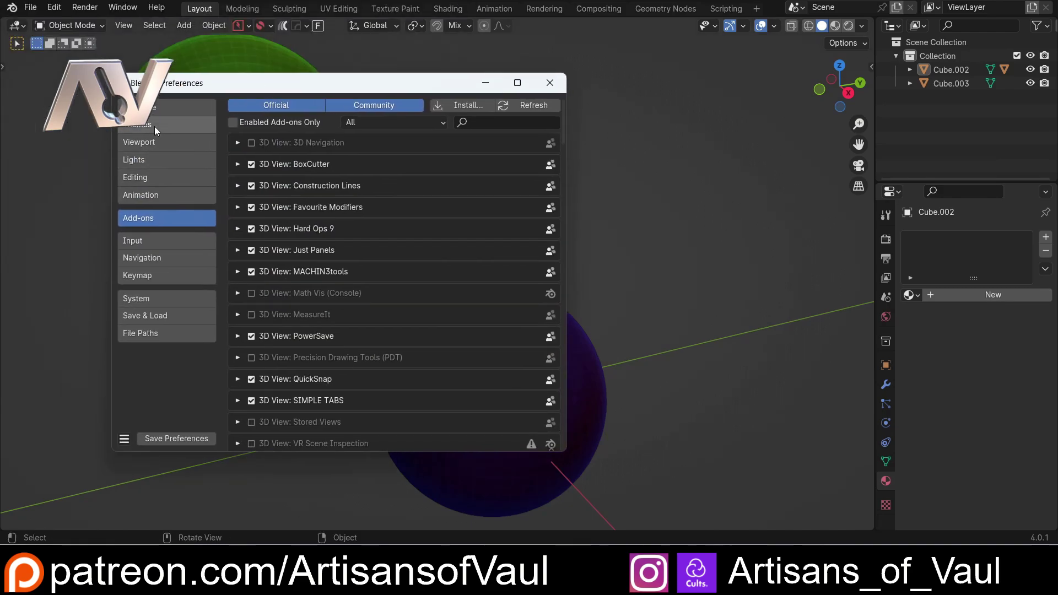
{"action": "left_click", "coordinate": [154, 125]}
{"action": "left_click", "coordinate": [234, 219]}
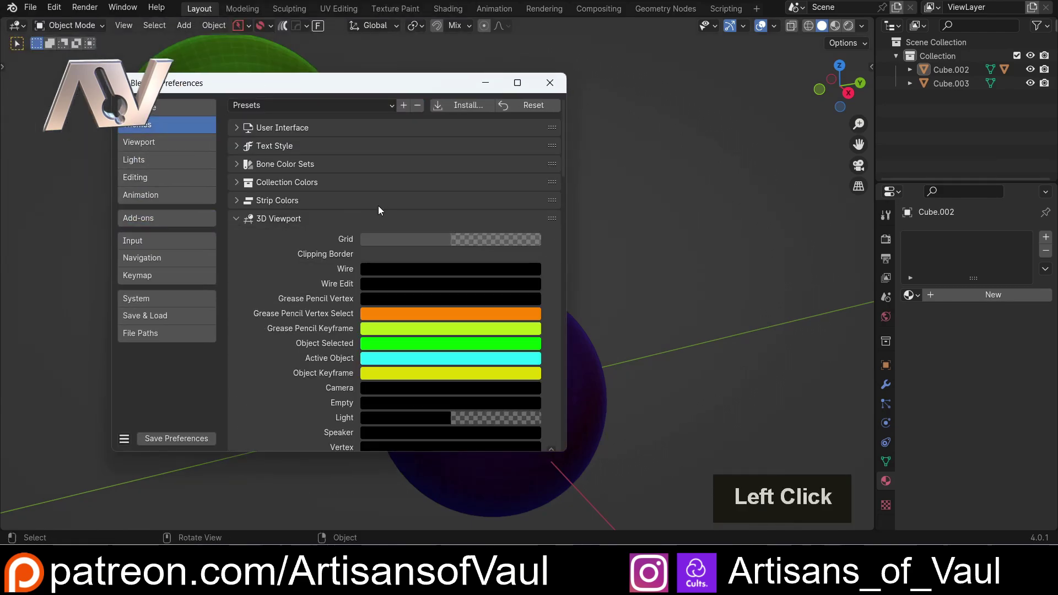
{"action": "scroll", "coordinate": [269, 228], "scroll_direction": "down", "scroll_amount": 1}
{"action": "left_click", "coordinate": [412, 241]}
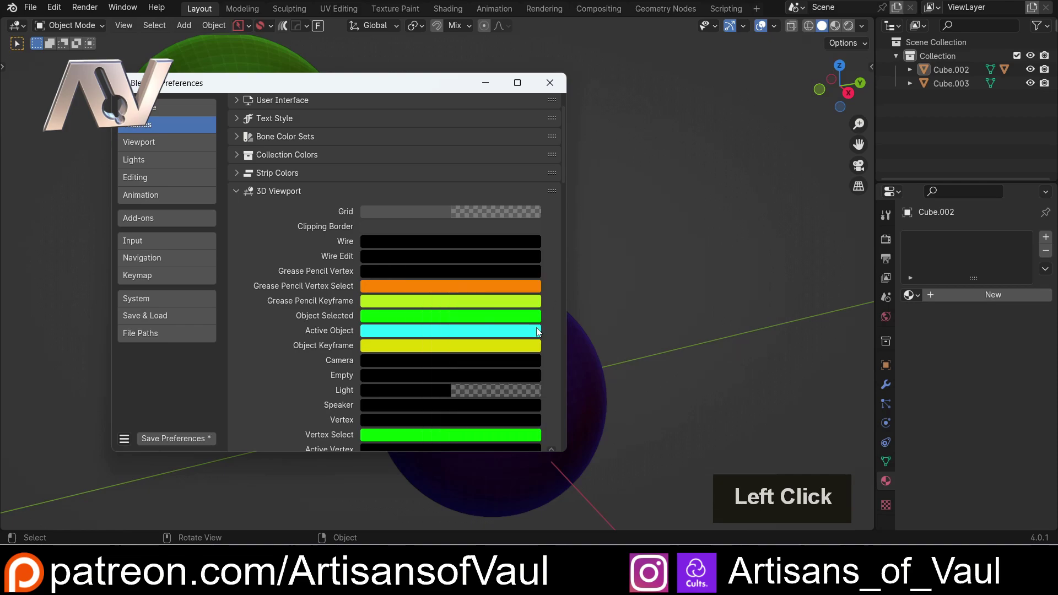
{"action": "left_click", "coordinate": [433, 244]}
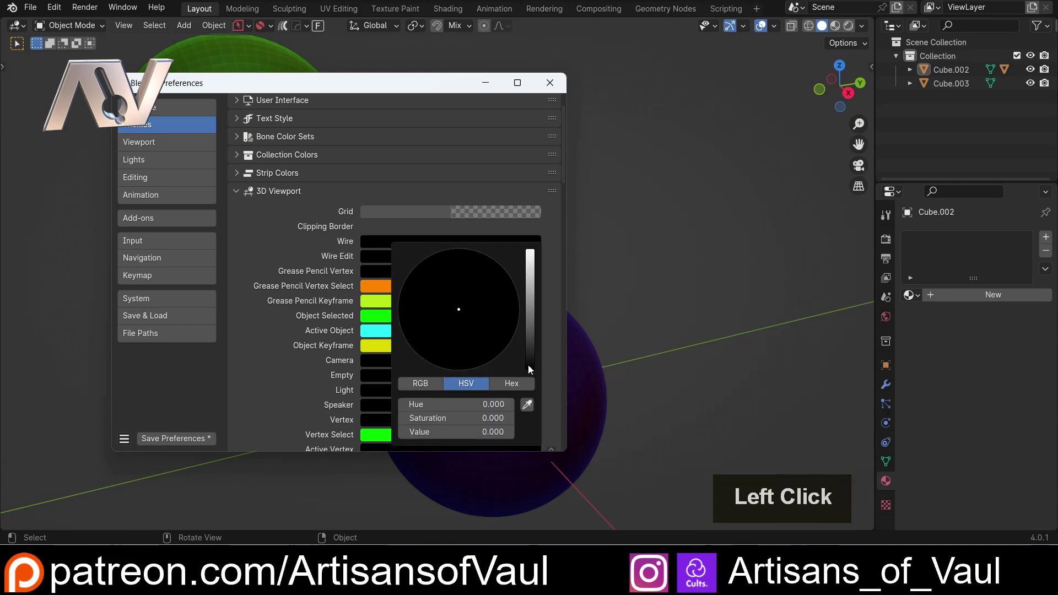
{"action": "left_click_drag", "start_coordinate": [528, 364], "coordinate": [529, 250]}
{"action": "left_click_drag", "start_coordinate": [458, 313], "coordinate": [404, 316]}
{"action": "left_click", "coordinate": [550, 83]}
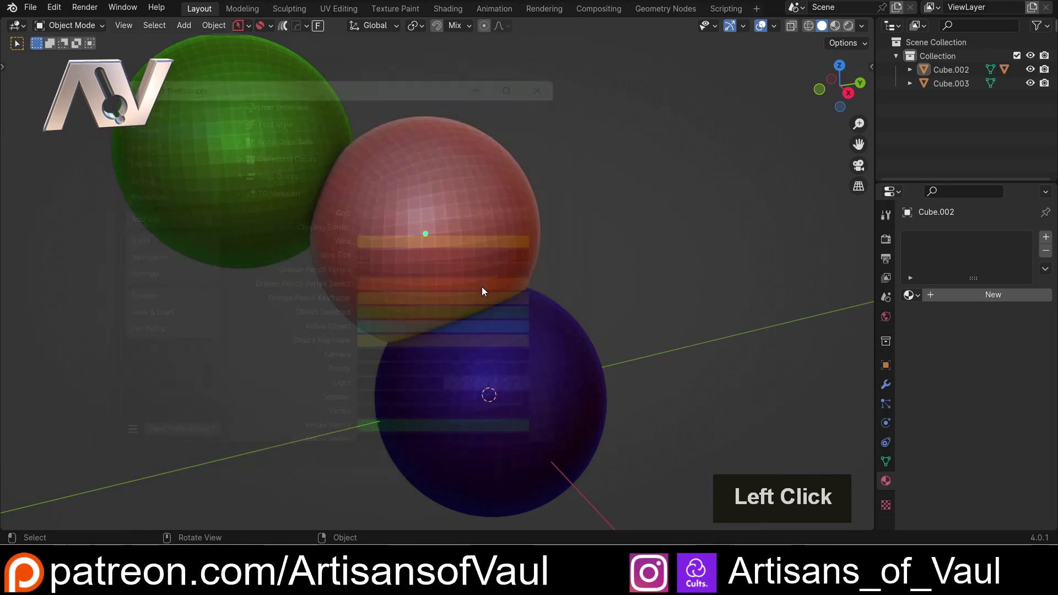
Examine the overlapping spheres in wireframe shading with the new line color, and return to solid shading
{"action": "key", "text": "shift+z"}
{"action": "middle_click_drag", "start_coordinate": [554, 307], "coordinate": [388, 200], "text": "shift"}
{"action": "scroll", "coordinate": [478, 235], "scroll_direction": "up", "scroll_amount": 3}
{"action": "key", "text": "shift+z"}
{"action": "scroll", "coordinate": [419, 209], "scroll_direction": "down", "scroll_amount": 5}
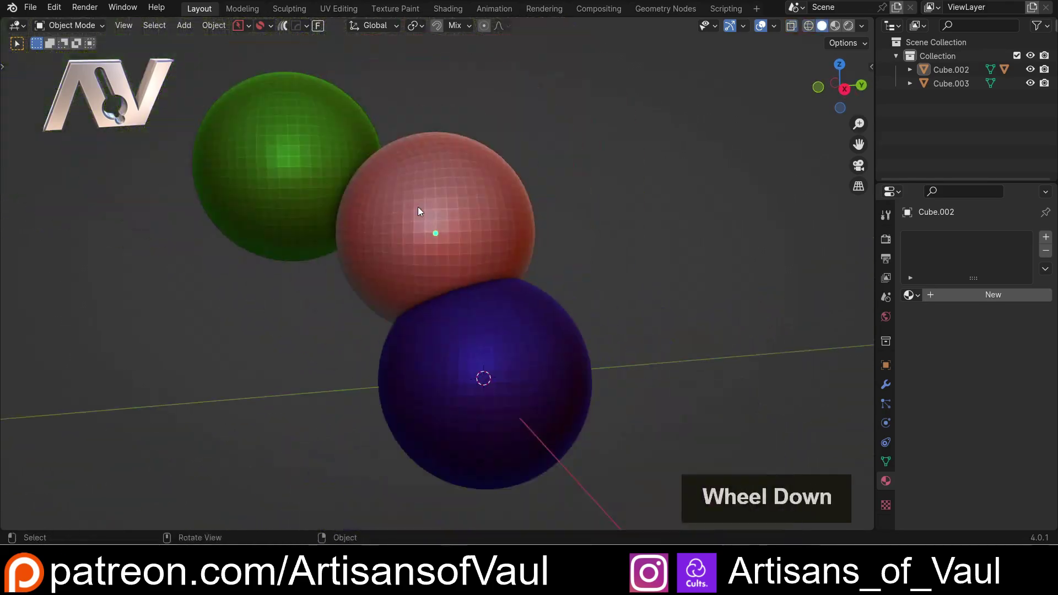
{"action": "scroll", "coordinate": [341, 203], "scroll_direction": "up", "scroll_amount": 3}
{"action": "middle_click_drag", "start_coordinate": [330, 213], "coordinate": [342, 218]}
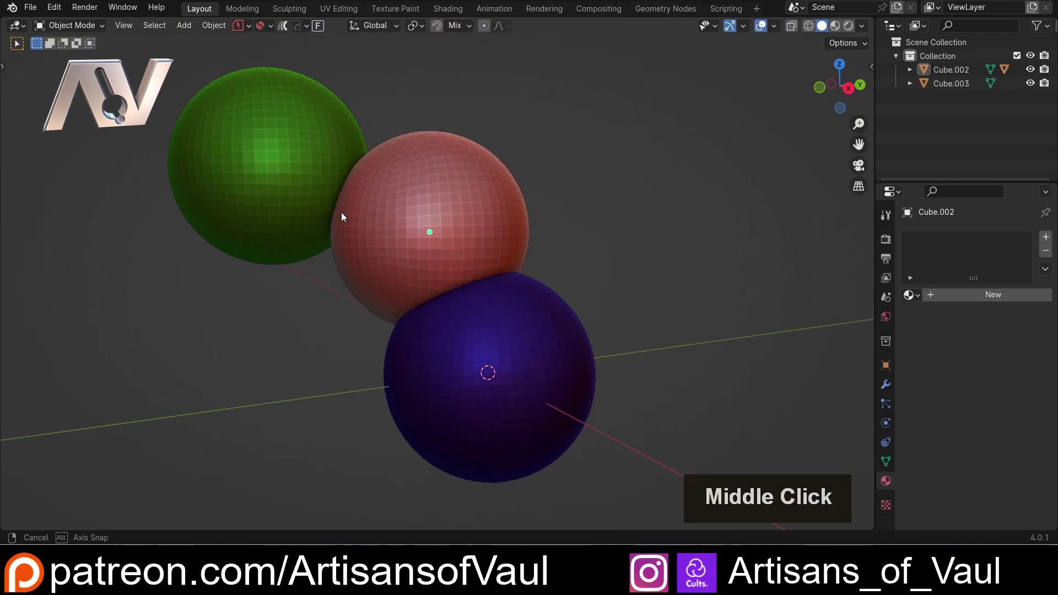
{"action": "left_click", "coordinate": [432, 223]}
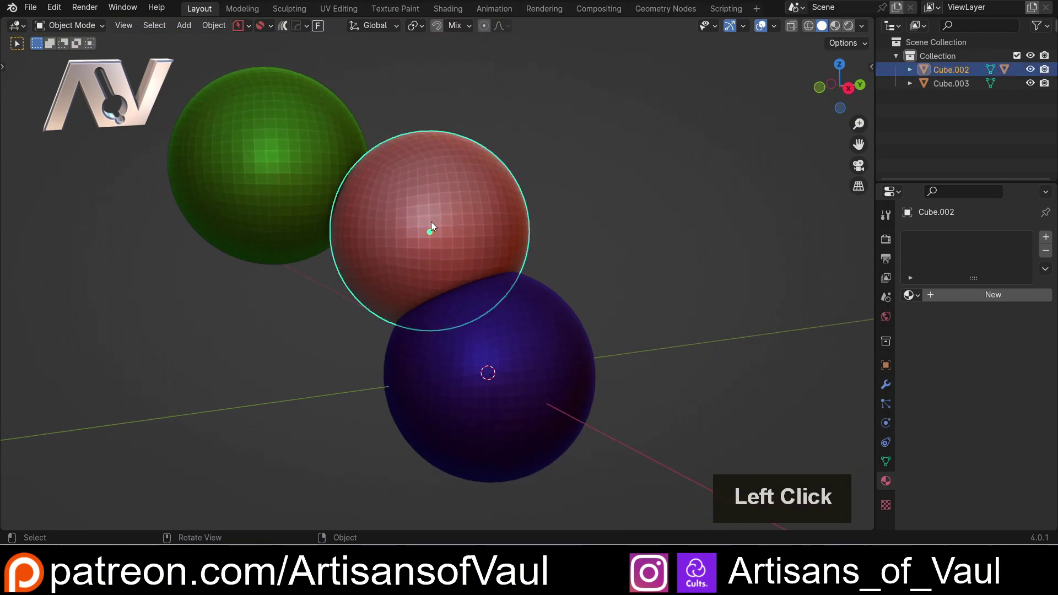
{"action": "key", "text": "g"}
{"action": "key", "text": "Escape"}
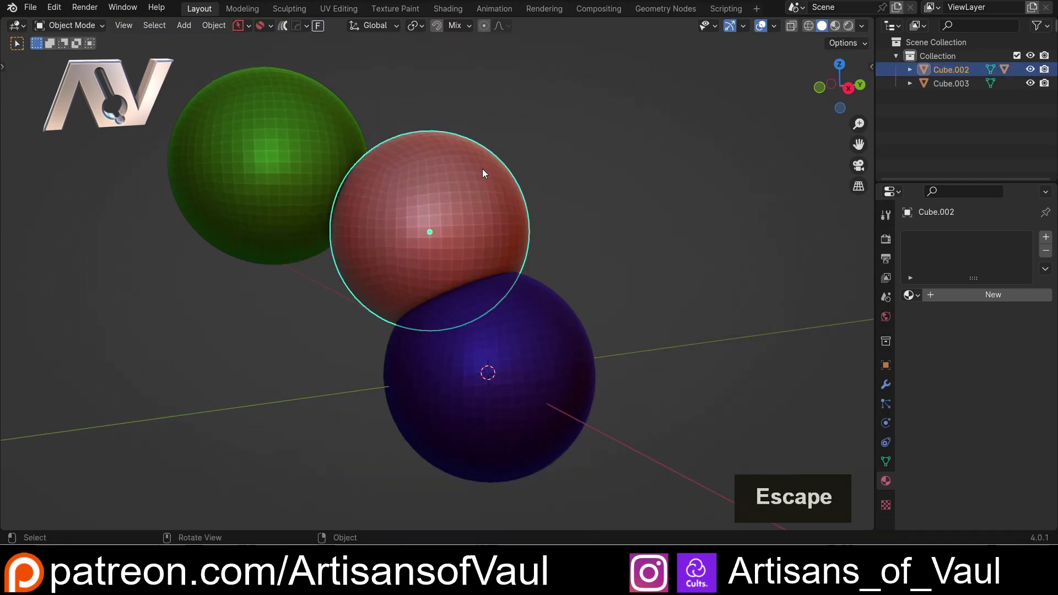
Move the blue sphere below the red middle sphere, leaving a gap between them
{"action": "left_click", "coordinate": [495, 328]}
{"action": "middle_click_drag", "start_coordinate": [560, 325], "coordinate": [598, 217], "text": "shift"}
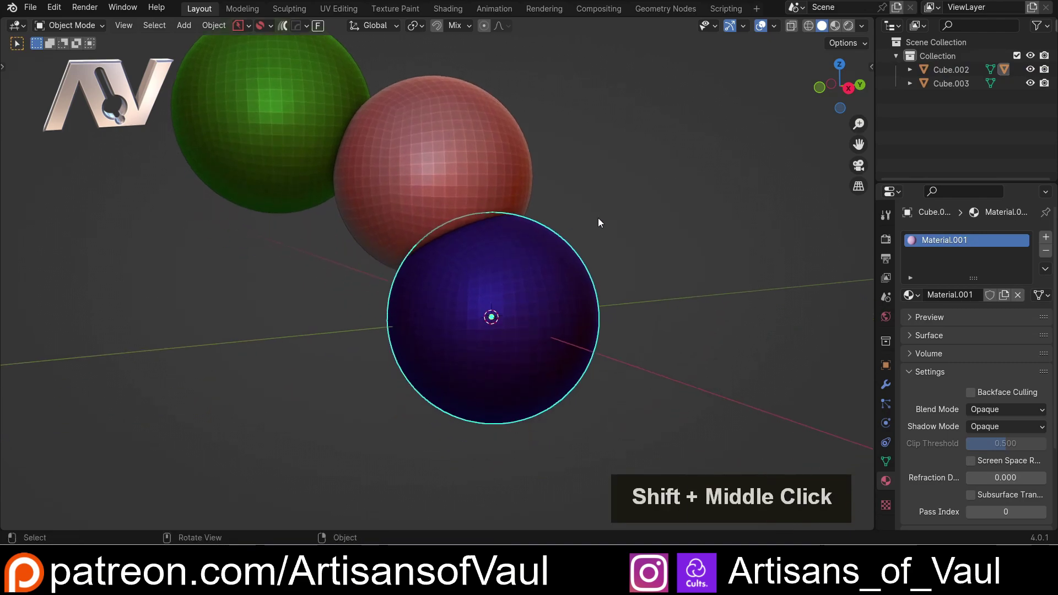
{"action": "key", "text": "g"}
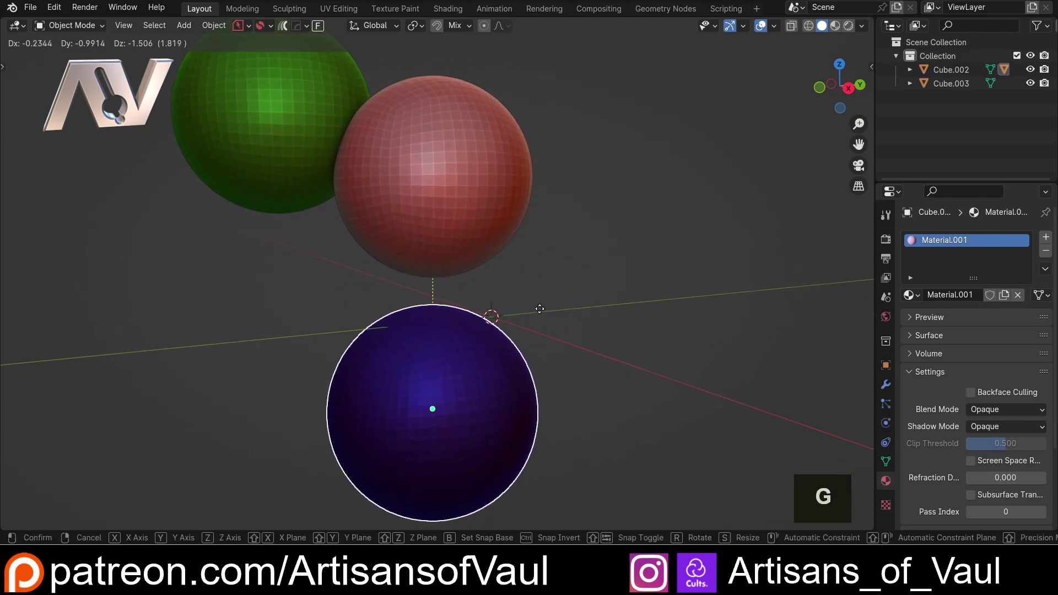
{"action": "left_click", "coordinate": [465, 289]}
{"action": "middle_click_drag", "start_coordinate": [480, 289], "coordinate": [570, 274]}
Move the green and red spheres together, up and away from the world origin
{"action": "left_click_drag", "start_coordinate": [203, 86], "coordinate": [489, 243]}
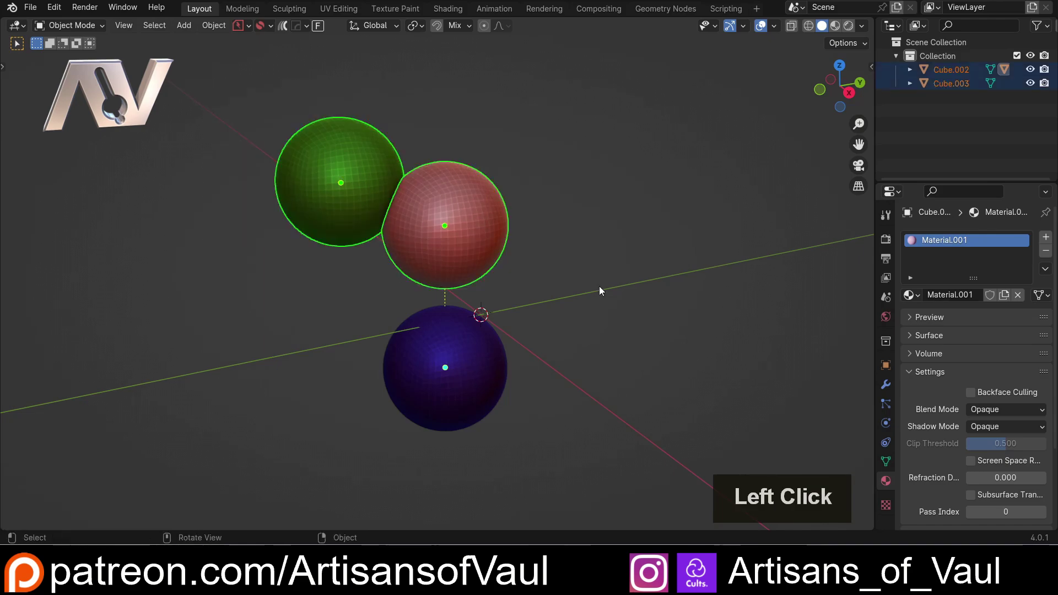
{"action": "key", "text": "g"}
{"action": "left_click", "coordinate": [409, 137]}
{"action": "middle_click_drag", "start_coordinate": [409, 138], "coordinate": [430, 310], "text": "shift"}
Merge the red sphere into the green sphere with a directly applied Boolean union, keeping green as the active object
{"action": "left_click", "coordinate": [393, 307]}
{"action": "left_click", "coordinate": [393, 308]}
{"action": "scroll", "coordinate": [432, 272], "scroll_direction": "up", "scroll_amount": 2}
{"action": "left_click", "coordinate": [415, 238]}
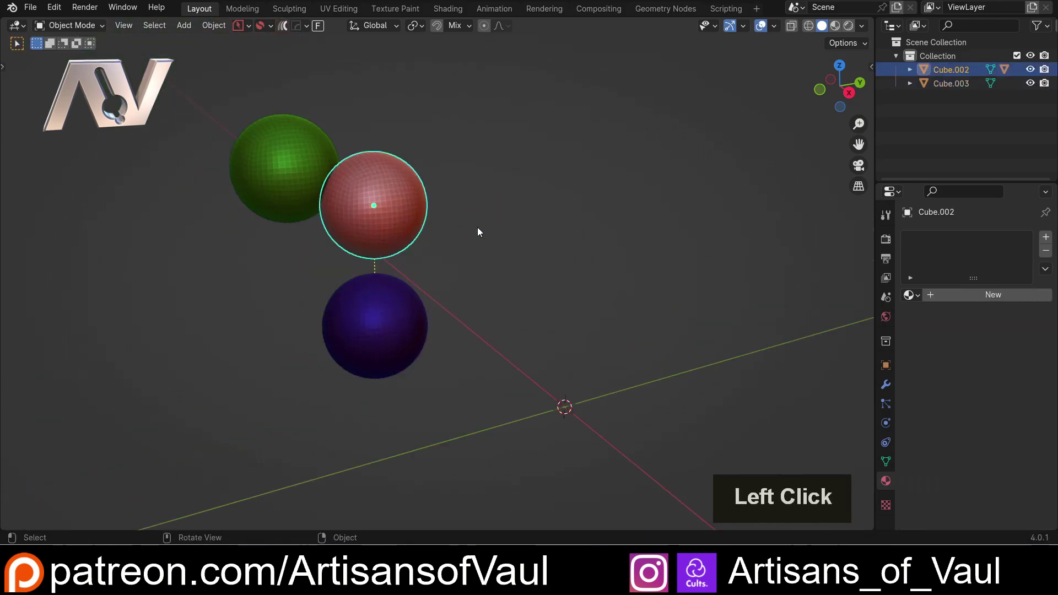
{"action": "left_click", "coordinate": [405, 212]}
{"action": "left_click", "coordinate": [279, 155], "text": "shift"}
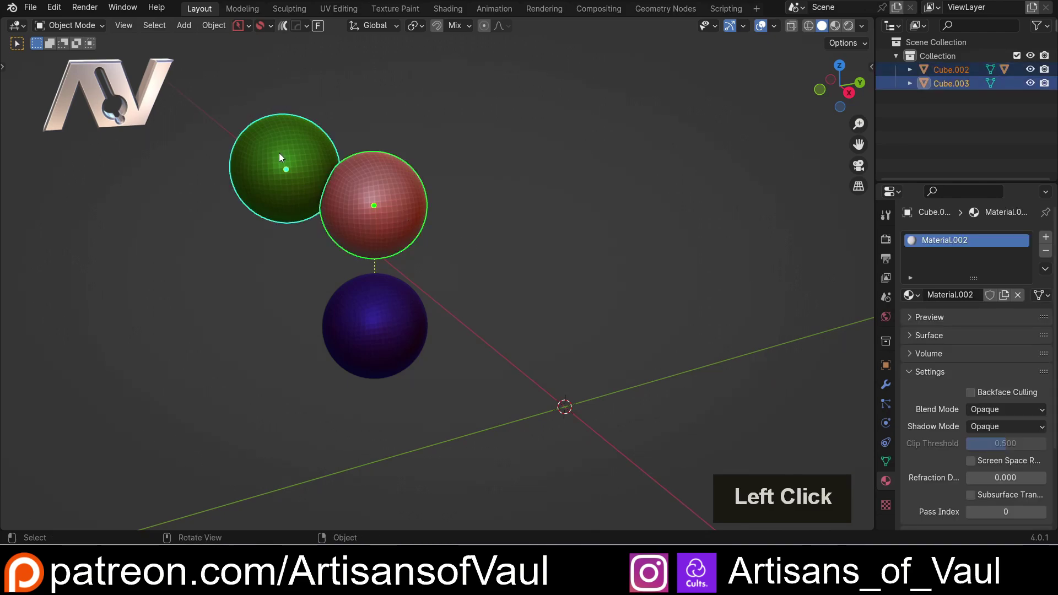
{"action": "middle_click_drag", "start_coordinate": [438, 207], "coordinate": [516, 220], "text": "shift"}
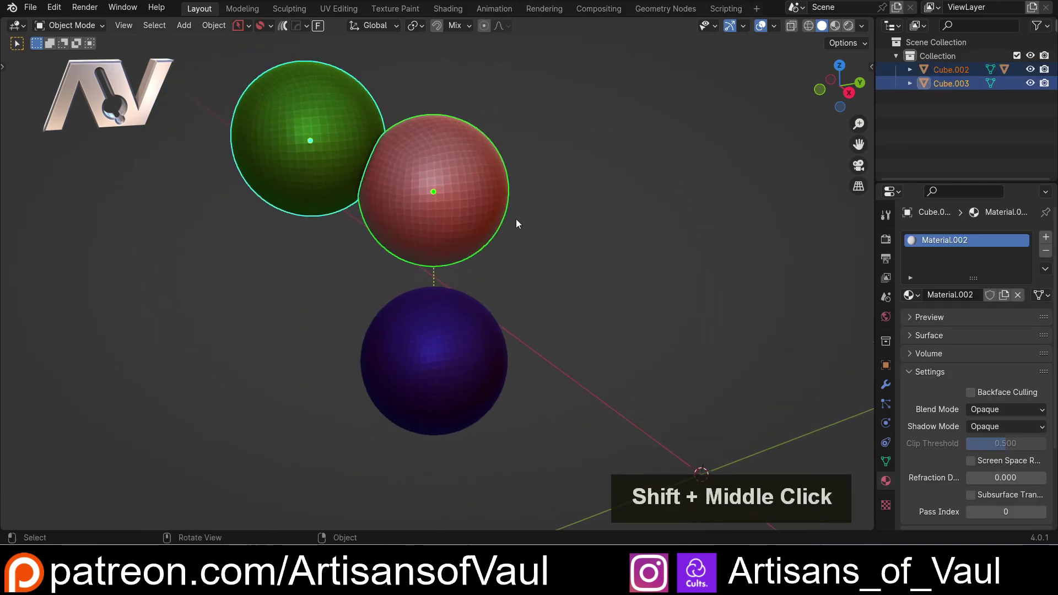
{"action": "key", "text": "ctrl+shift+KP_Add"}
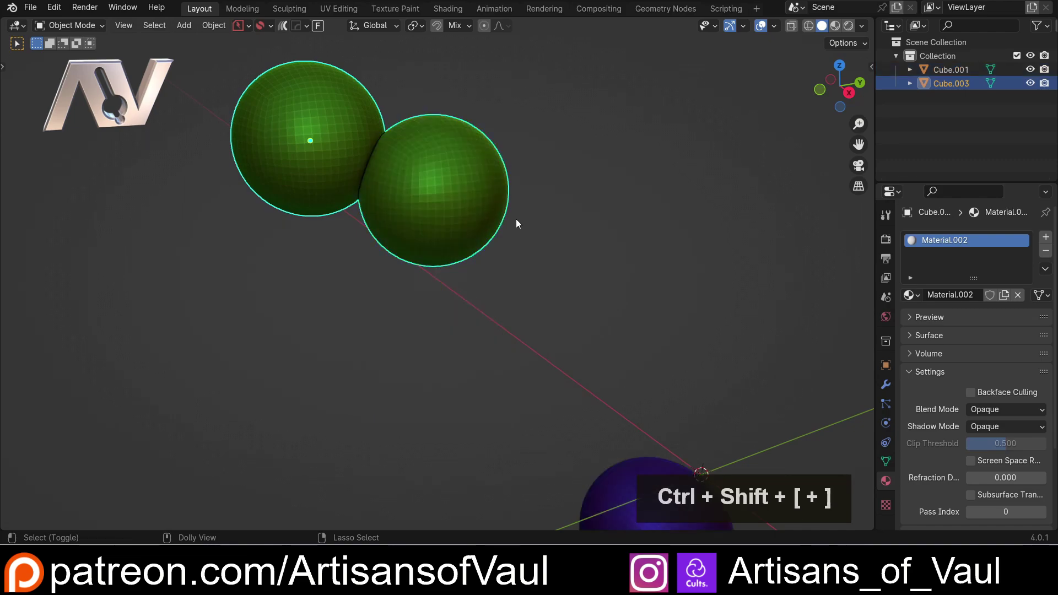
Examine the merged green object and the blue child sphere, selecting each in turn
{"action": "scroll", "coordinate": [516, 219], "scroll_direction": "down", "scroll_amount": 2}
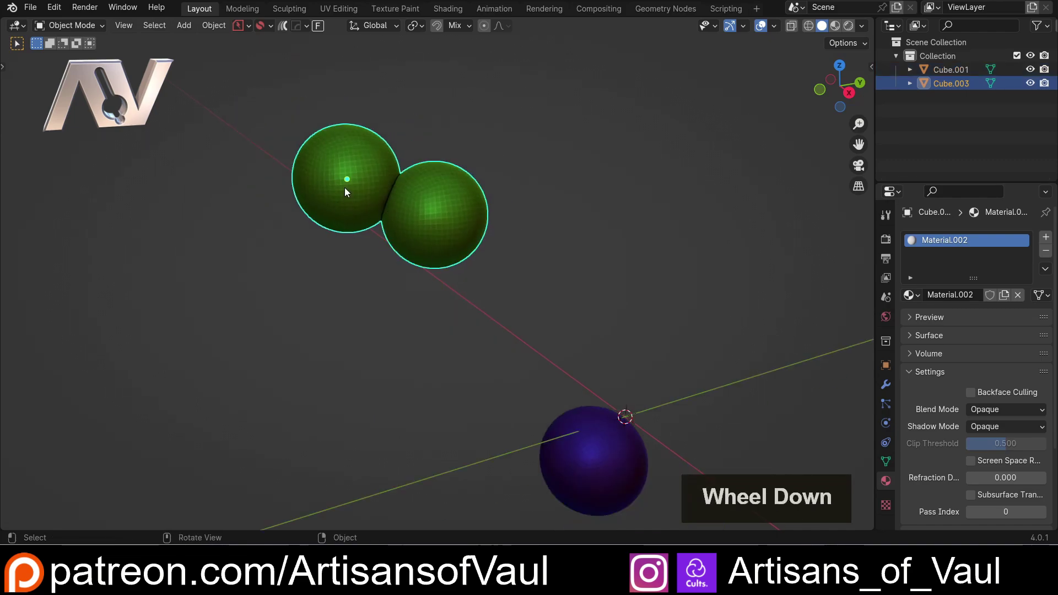
{"action": "left_click", "coordinate": [591, 461]}
{"action": "middle_click_drag", "start_coordinate": [551, 345], "coordinate": [530, 319]}
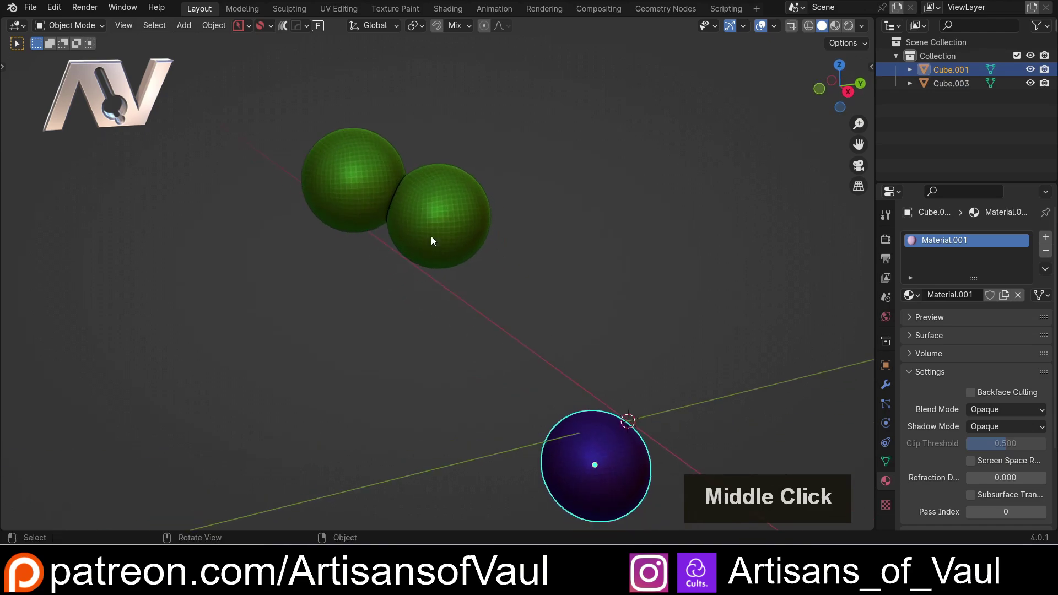
{"action": "left_click", "coordinate": [431, 235]}
{"action": "left_click", "coordinate": [636, 388]}
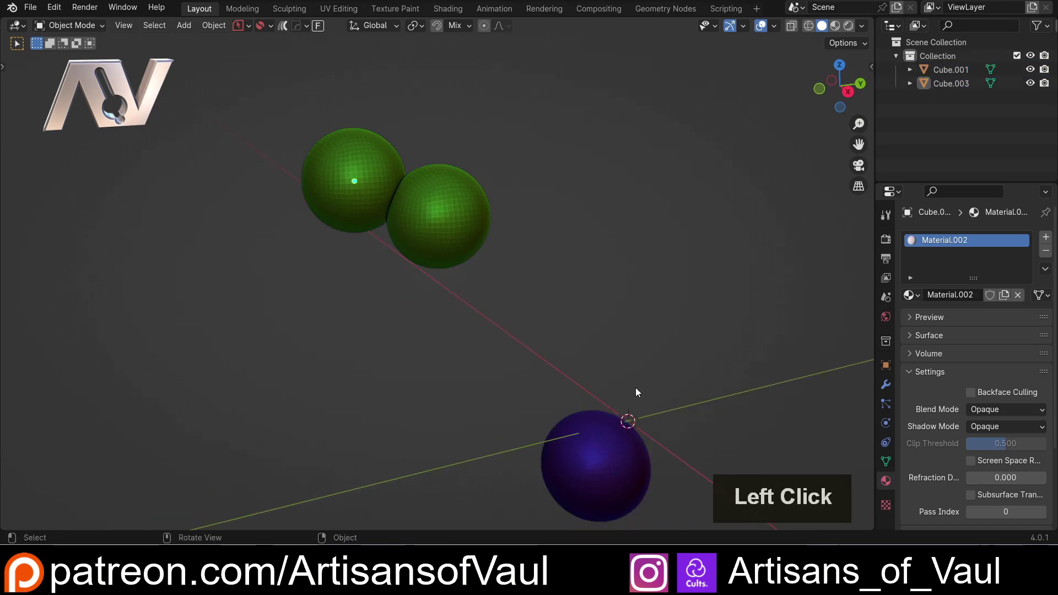
{"action": "left_click", "coordinate": [598, 466]}
{"action": "middle_click_drag", "start_coordinate": [541, 449], "coordinate": [606, 421]}
{"action": "scroll", "coordinate": [503, 342], "scroll_direction": "up", "scroll_amount": 3}
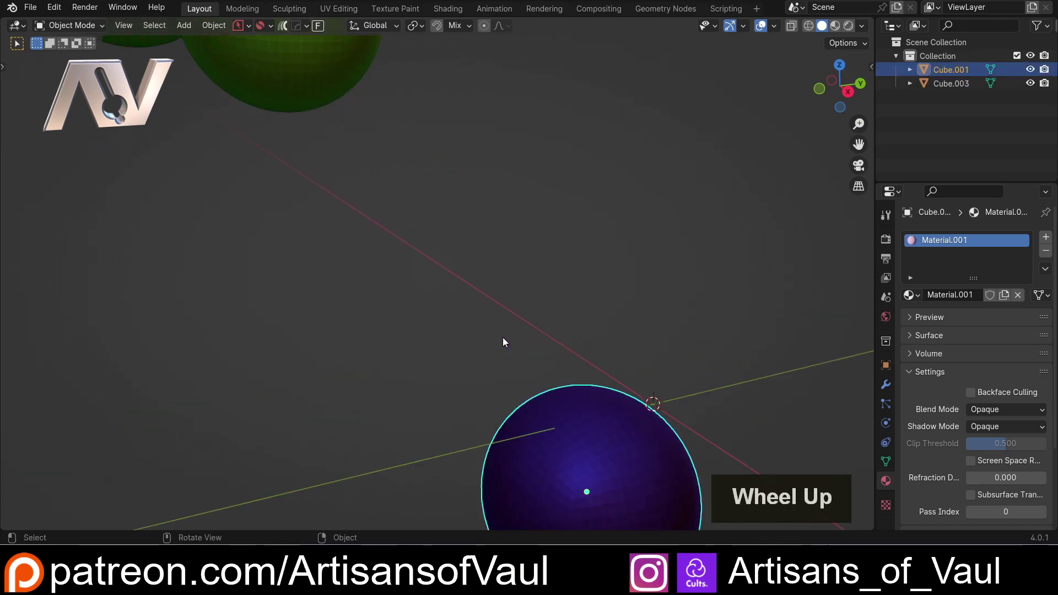
{"action": "scroll", "coordinate": [548, 373], "scroll_direction": "down", "scroll_amount": 1}
{"action": "middle_click_drag", "start_coordinate": [548, 374], "coordinate": [521, 436], "text": "shift"}
{"action": "scroll", "coordinate": [392, 244], "scroll_direction": "down", "scroll_amount": 2}
{"action": "middle_click_drag", "start_coordinate": [392, 244], "coordinate": [510, 239], "text": "shift"}
Undo the applied Boolean union of the red and green spheres
{"action": "key", "text": "ctrl+z"}
{"action": "key", "text": "ctrl+z"}
{"action": "key", "text": "ctrl+z"}
{"action": "key", "text": "ctrl+z"}
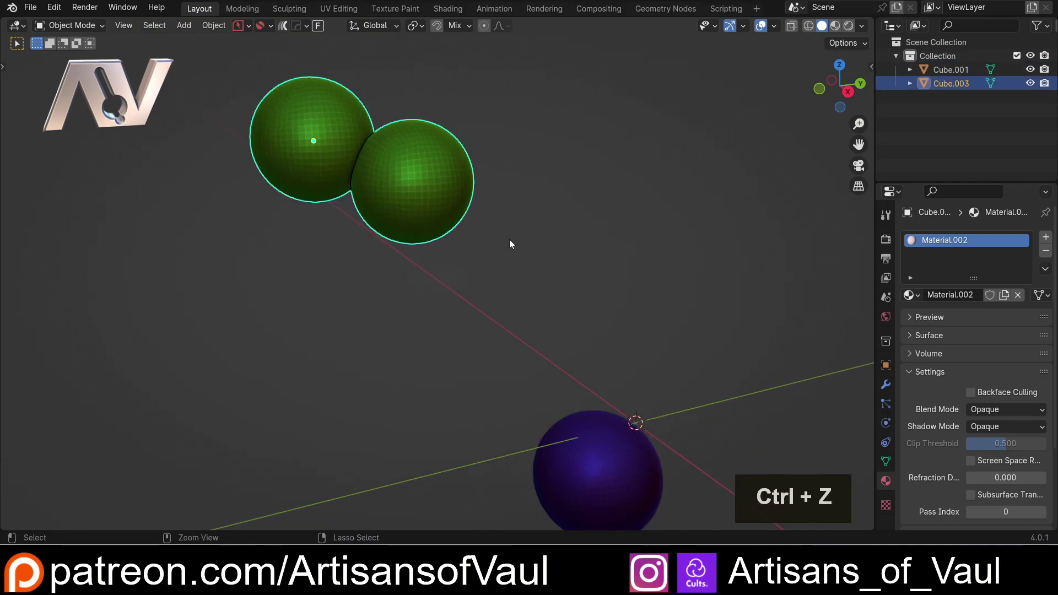
{"action": "left_click", "coordinate": [534, 230]}
{"action": "middle_click_drag", "start_coordinate": [534, 229], "coordinate": [564, 278]}
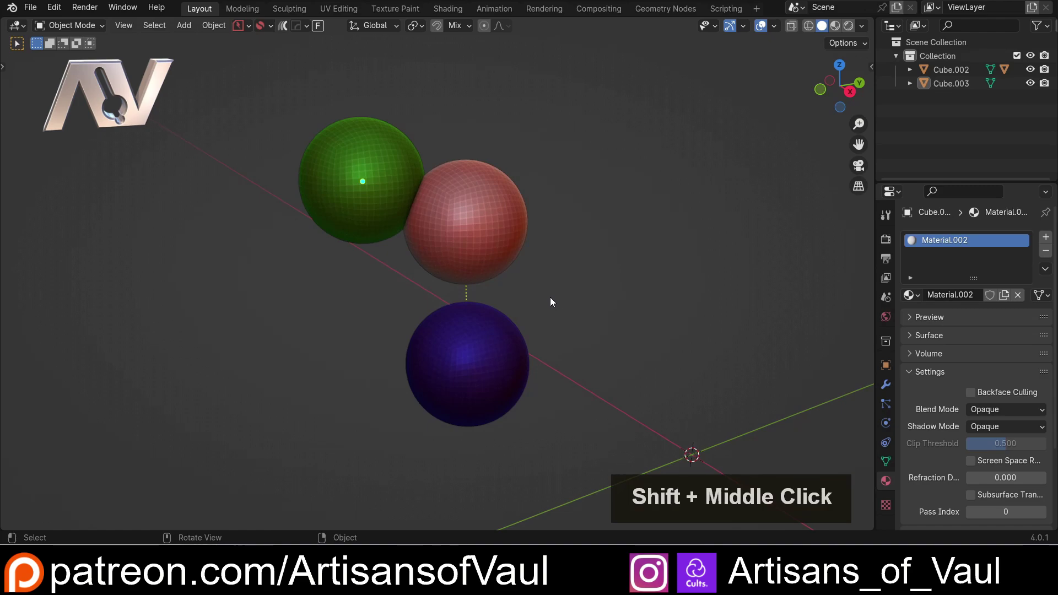
{"action": "scroll", "coordinate": [557, 300], "scroll_direction": "up", "scroll_amount": 1}
Add a non-destructive Boolean union to the green sphere, using the red sphere as the cutter
{"action": "left_click", "coordinate": [496, 248]}
{"action": "left_click", "coordinate": [343, 164], "text": "shift"}
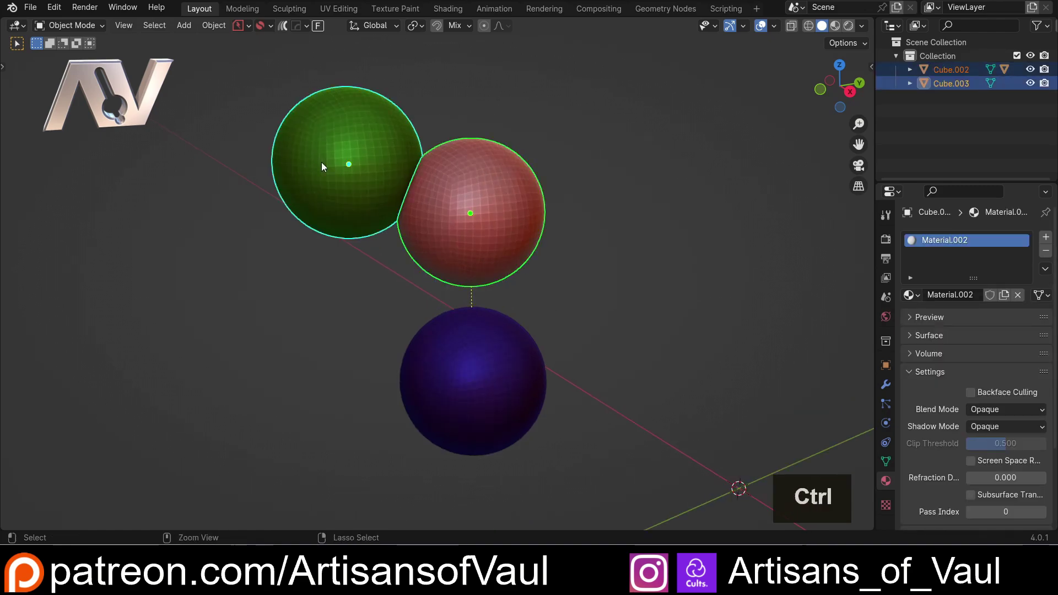
{"action": "key", "text": "ctrl+KP_Add"}
{"action": "left_click", "coordinate": [342, 163]}
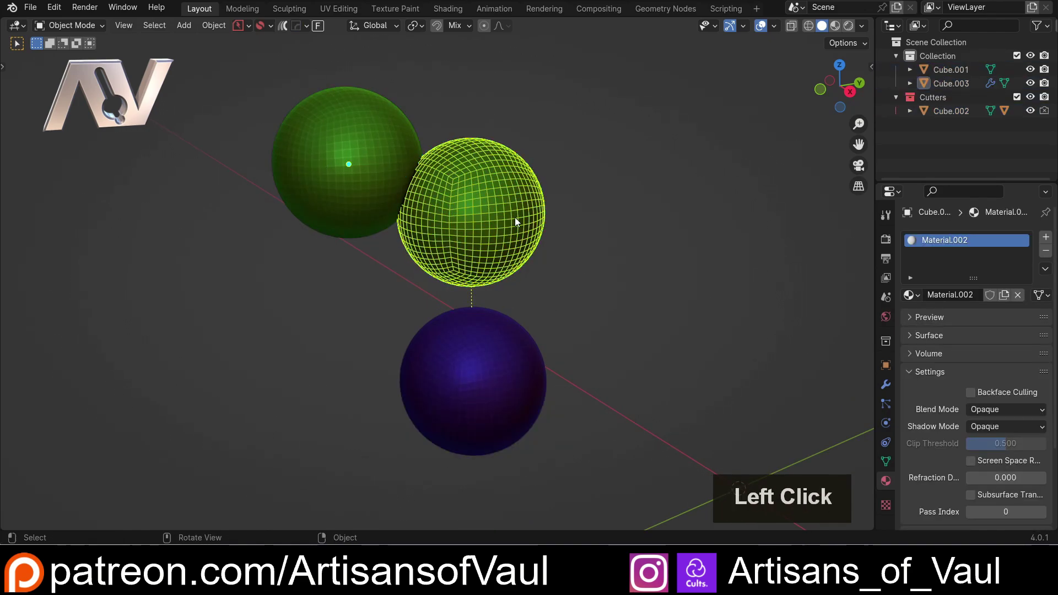
Hide the wireframe cutter sphere, Cube.002
{"action": "left_click", "coordinate": [497, 218]}
{"action": "key", "text": "h"}
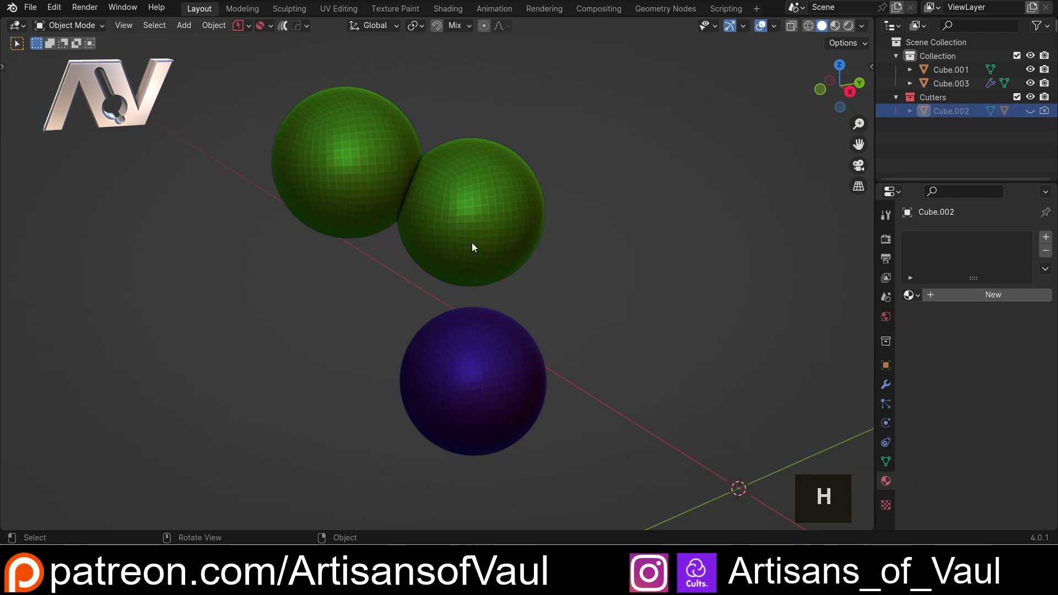
{"action": "left_click", "coordinate": [498, 276]}
{"action": "middle_click_drag", "start_coordinate": [537, 319], "coordinate": [633, 286]}
{"action": "left_click", "coordinate": [633, 287]}
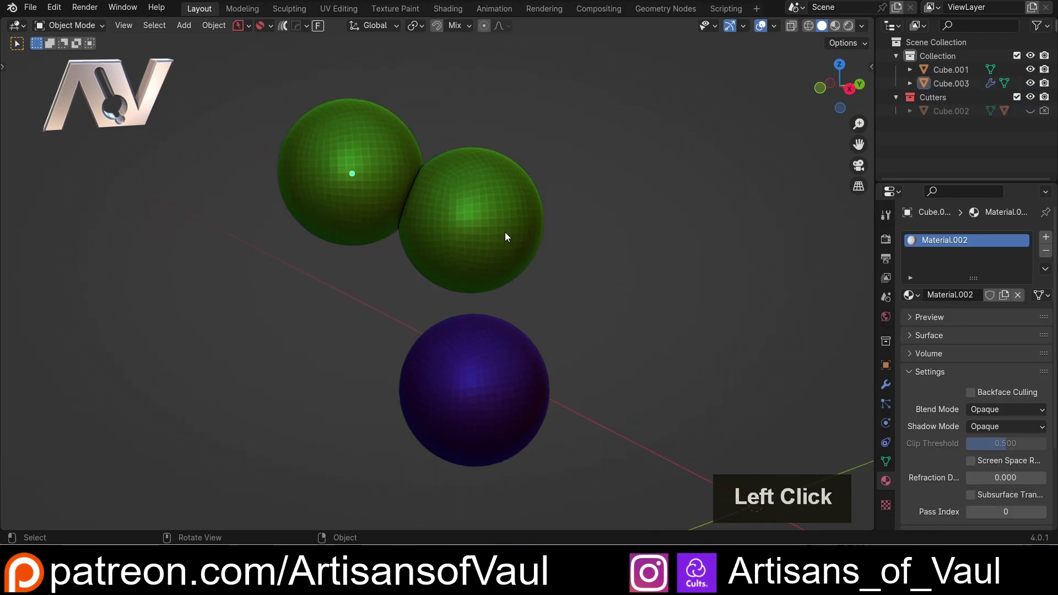
Toggle the visibility of Cube.002 to compare the union with and without its cutter, ending with it hidden
{"action": "left_click", "coordinate": [1029, 112]}
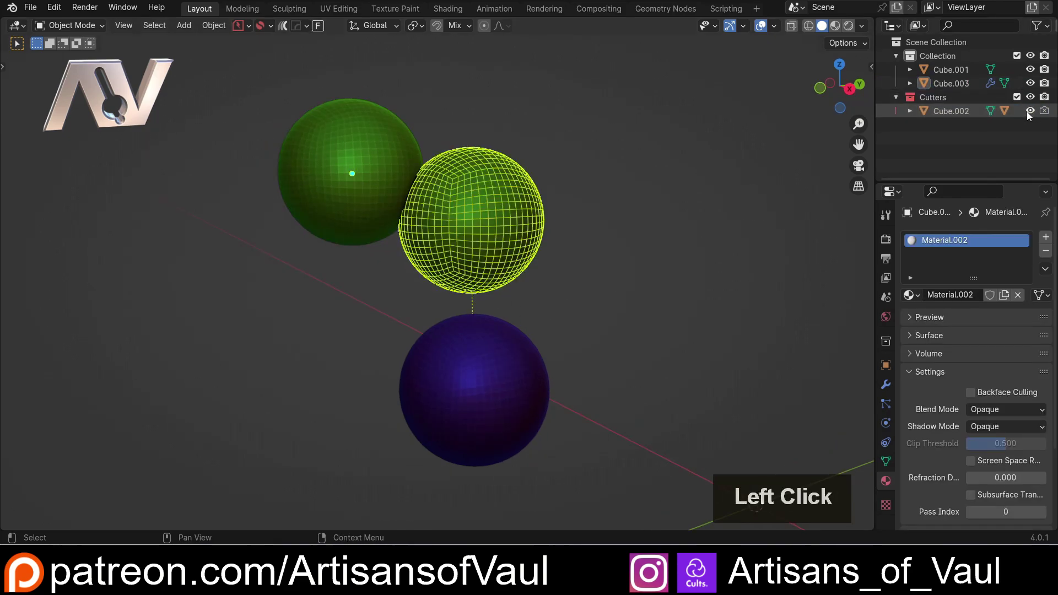
{"action": "double_click", "coordinate": [1027, 112]}
{"action": "left_click", "coordinate": [1028, 112]}
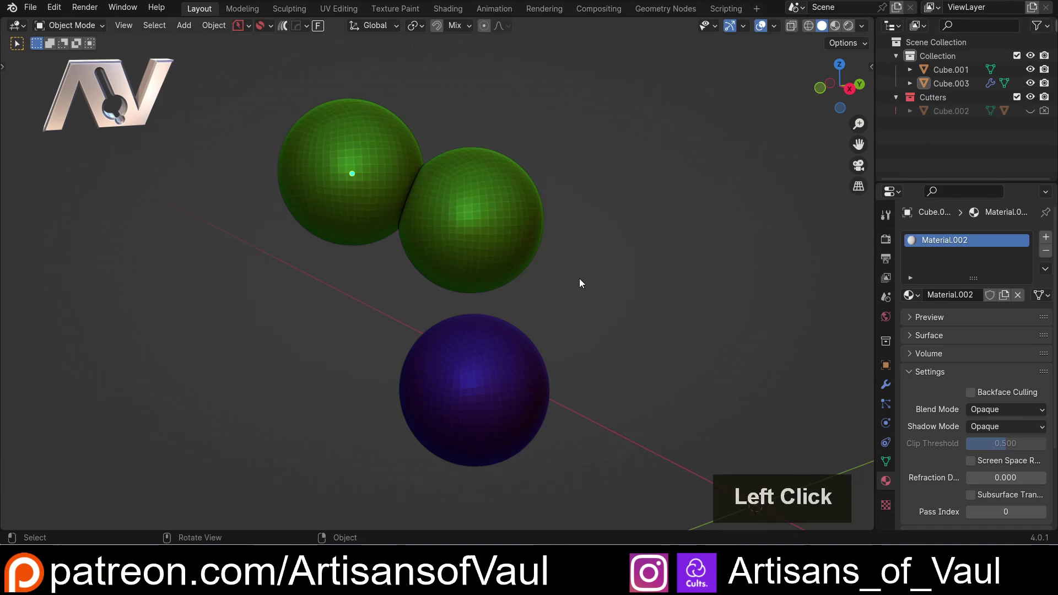
Try to move the green sphere while its cutter is hidden
{"action": "scroll", "coordinate": [579, 279], "scroll_direction": "down", "scroll_amount": 3}
{"action": "left_click", "coordinate": [424, 216]}
{"action": "scroll", "coordinate": [423, 216], "scroll_direction": "up", "scroll_amount": 3}
{"action": "key", "text": "g"}
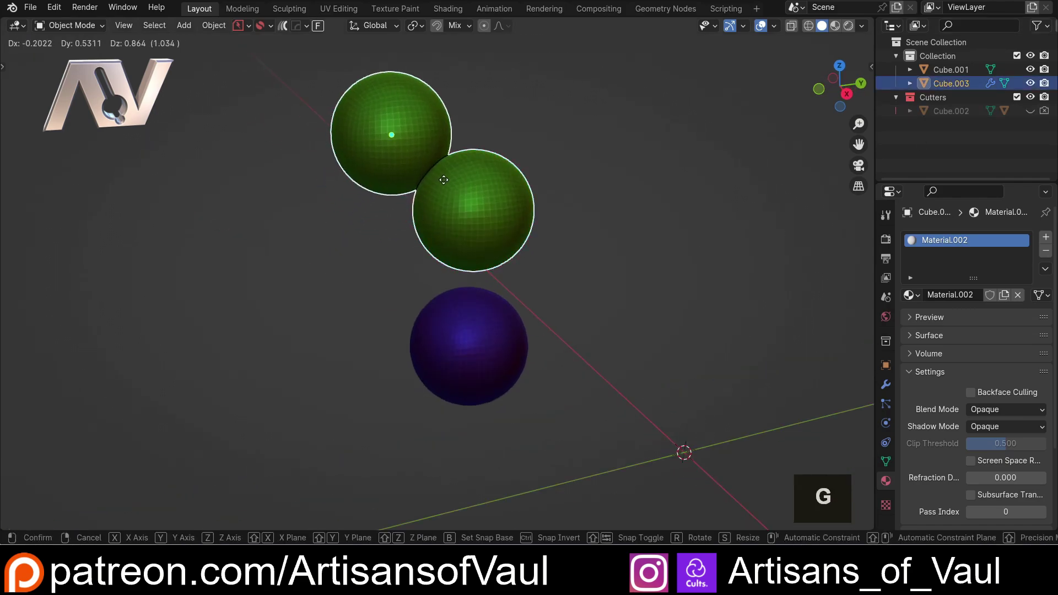
{"action": "key", "text": "Escape"}
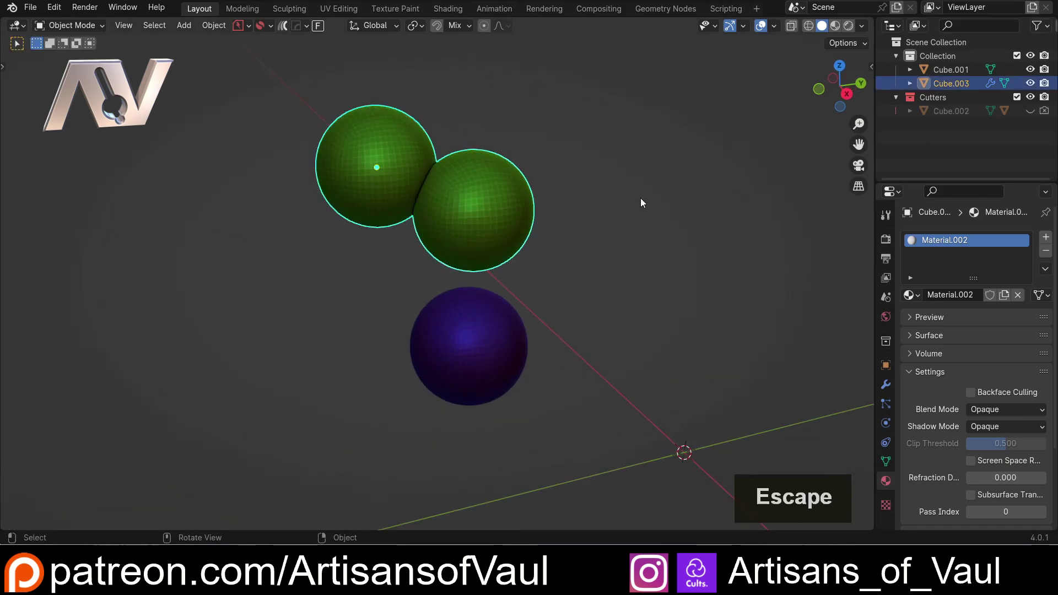
Try to move the green sphere together with its temporarily unhidden cutter, Cube.002
{"action": "left_click", "coordinate": [1030, 111]}
{"action": "left_click_drag", "start_coordinate": [270, 126], "coordinate": [544, 228]}
{"action": "key", "text": "g"}
{"action": "key", "text": "Escape"}
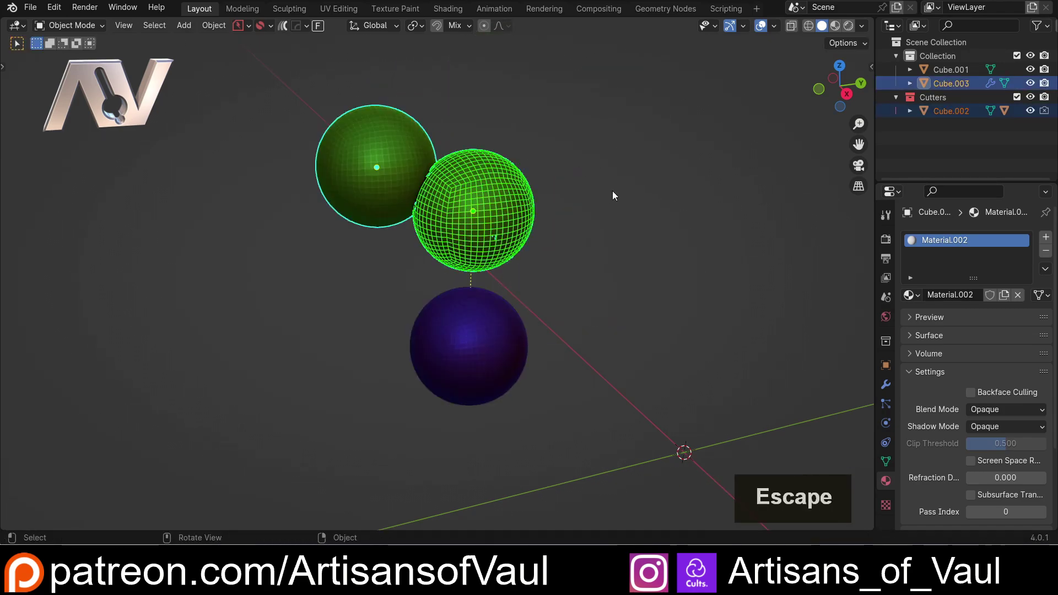
{"action": "left_click", "coordinate": [613, 191]}
{"action": "double_click", "coordinate": [490, 194]}
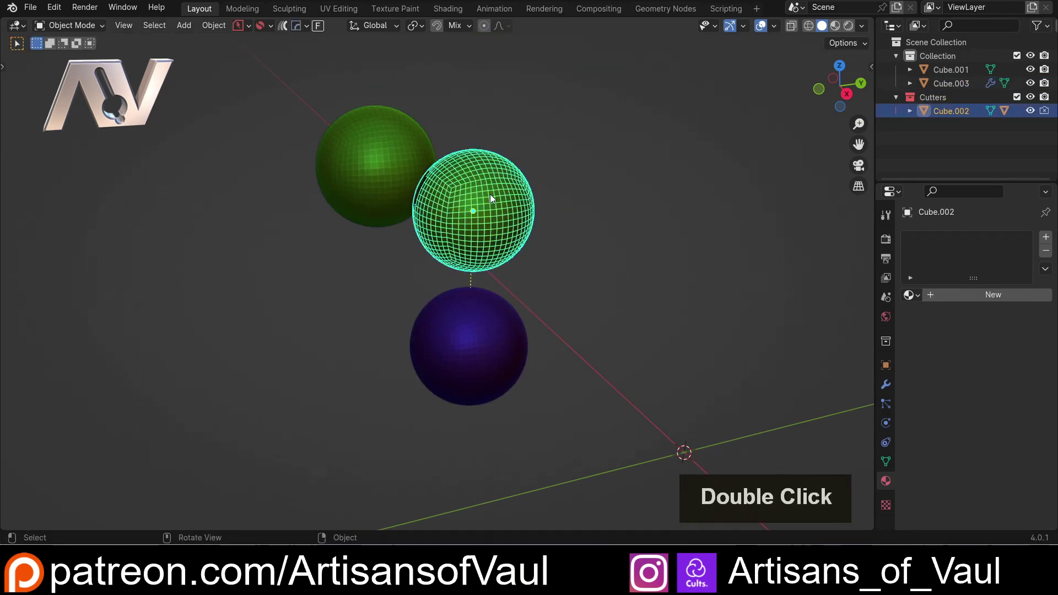
{"action": "key", "text": "h"}
Apply the Boolean modifier on the green sphere, Cube.003
{"action": "left_click", "coordinate": [368, 164]}
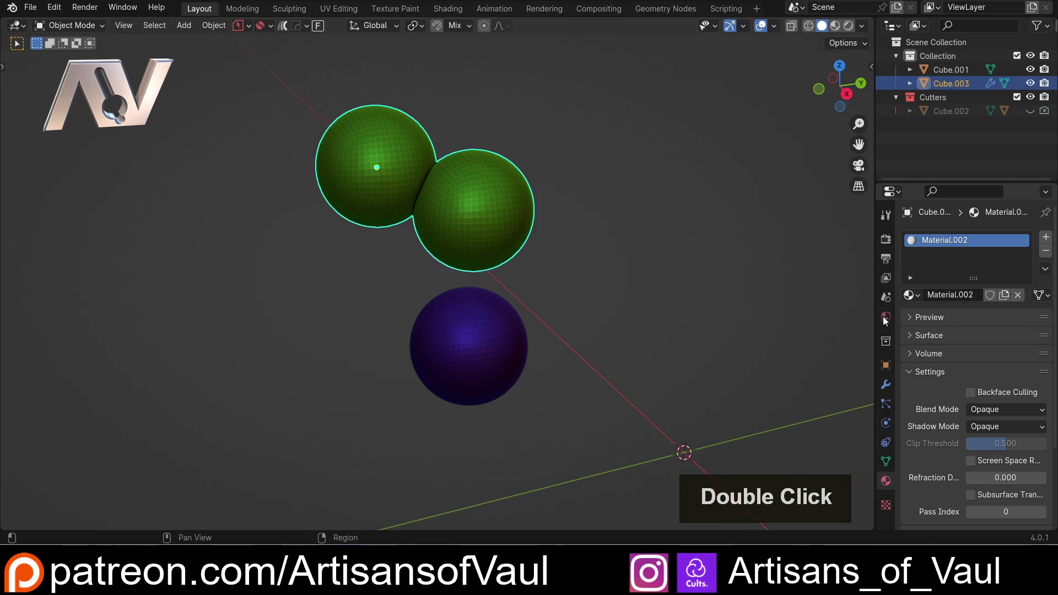
{"action": "left_click", "coordinate": [885, 384]}
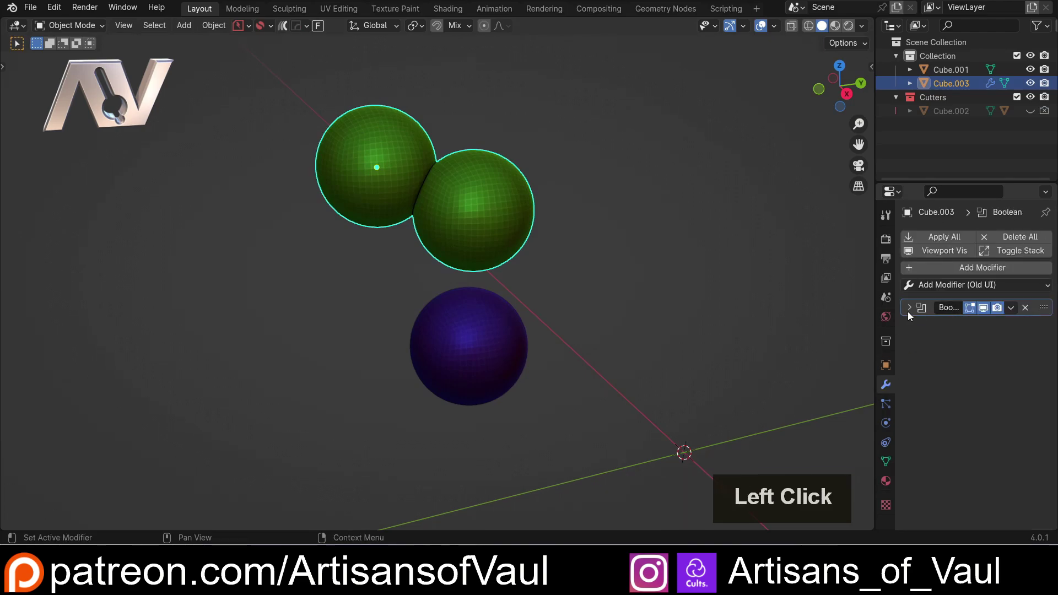
{"action": "left_click", "coordinate": [1010, 308]}
{"action": "left_click", "coordinate": [947, 323]}
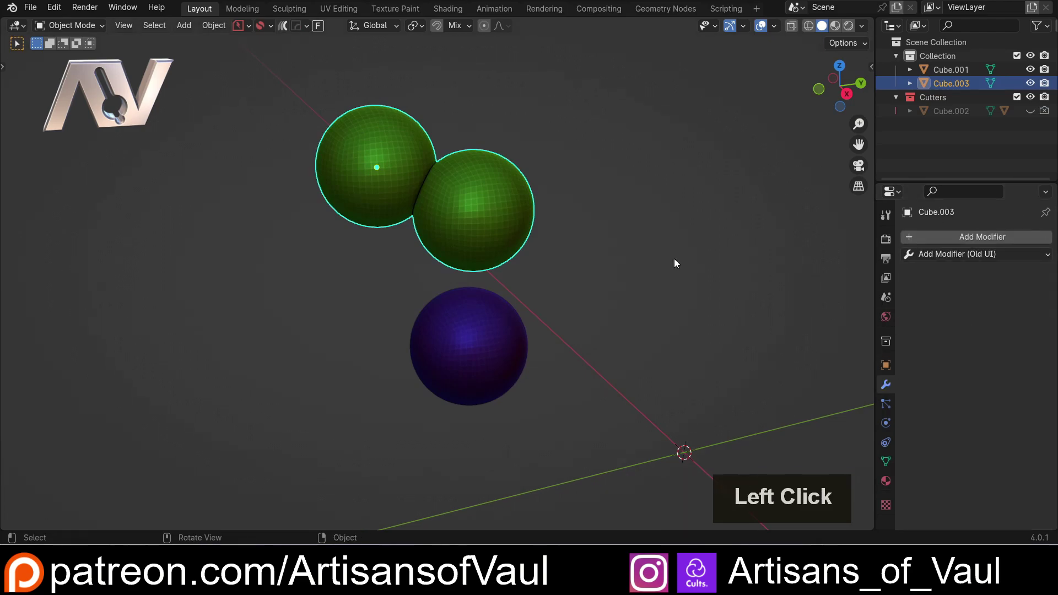
Try to move the joined green spheres away from the purple sphere
{"action": "double_click", "coordinate": [399, 181]}
{"action": "key", "text": "g"}
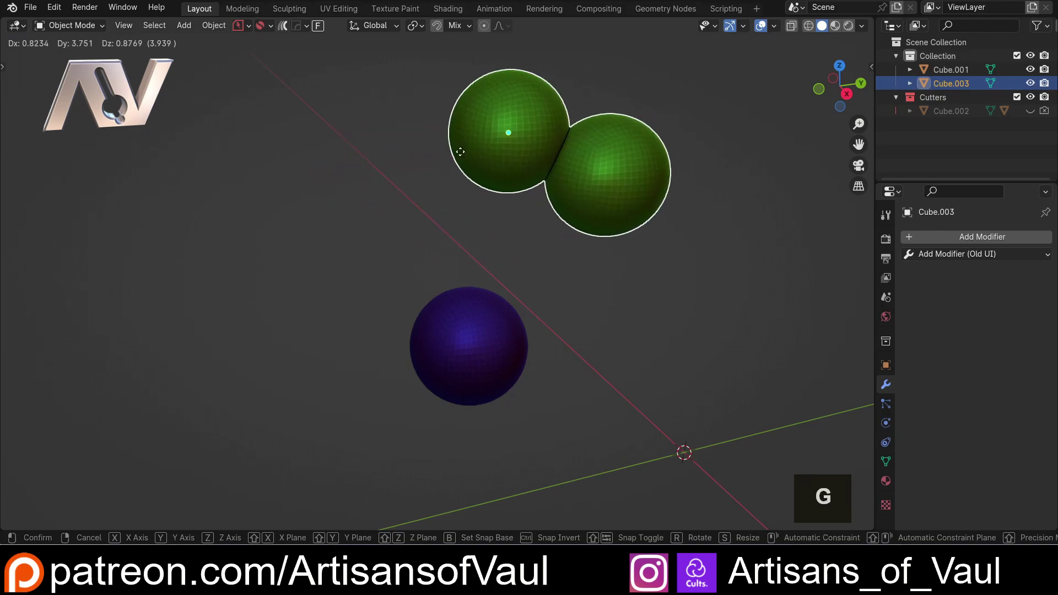
{"action": "key", "text": "Escape"}
Unhide the wireframe cutter, Cube.002, and try to move it together with the green spheres
{"action": "left_click", "coordinate": [452, 368]}
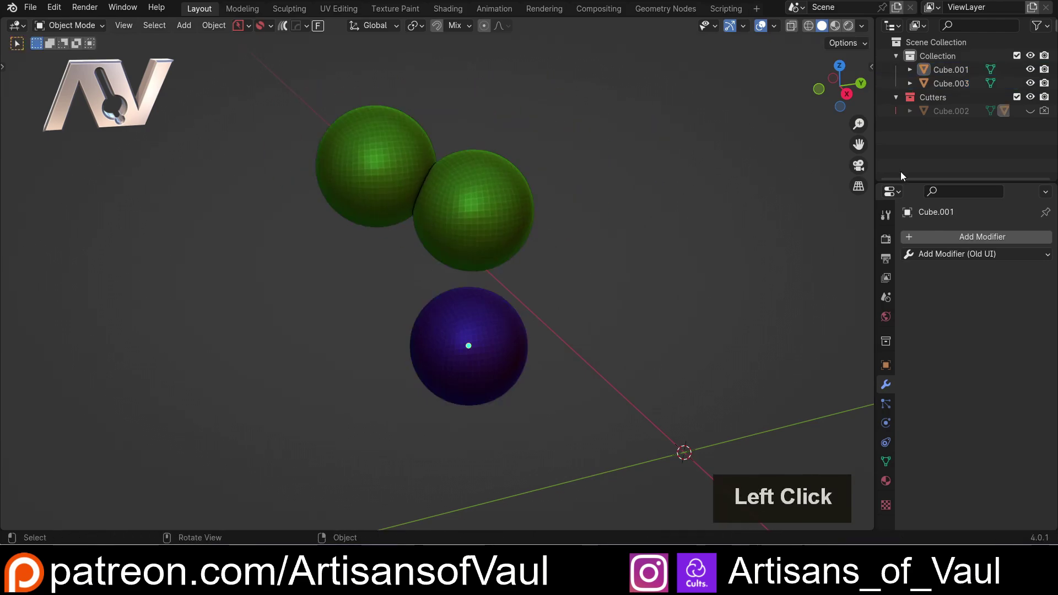
{"action": "left_click", "coordinate": [1030, 111]}
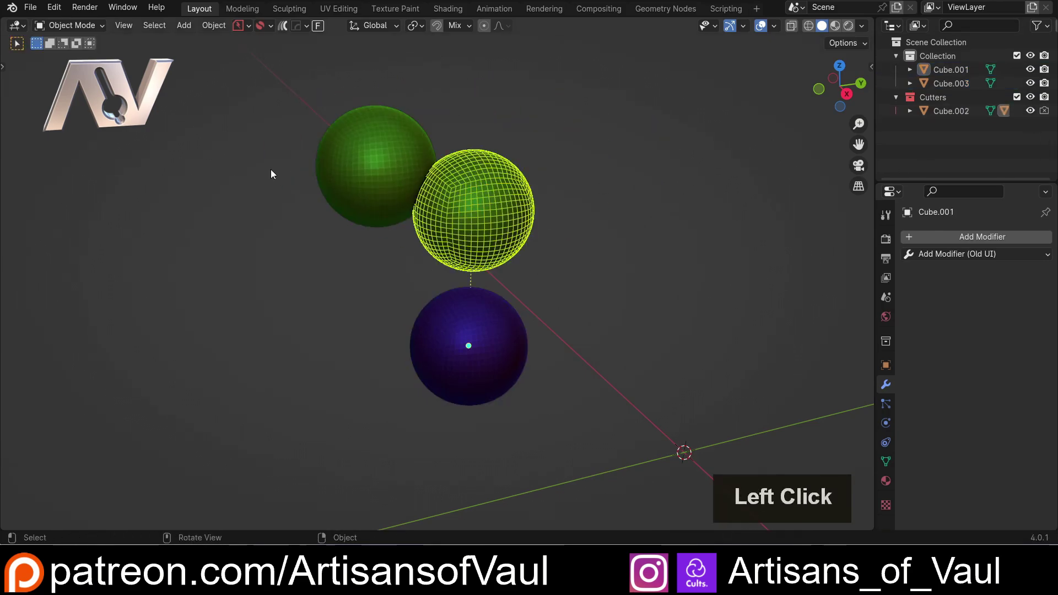
{"action": "left_click", "coordinate": [338, 117]}
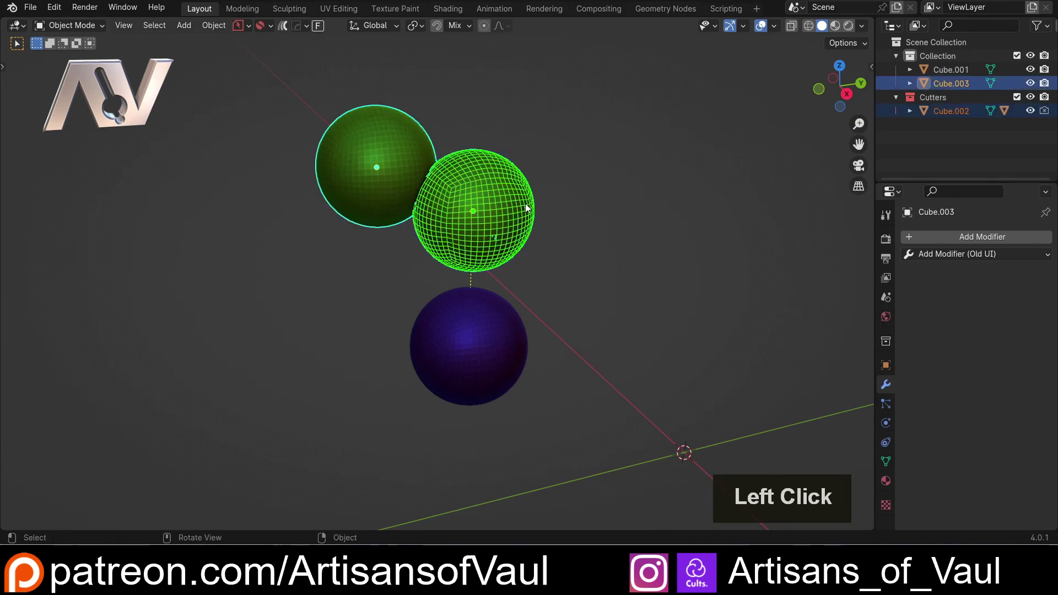
{"action": "key", "text": "g"}
{"action": "key", "text": "Escape"}
{"action": "left_click", "coordinate": [632, 185]}
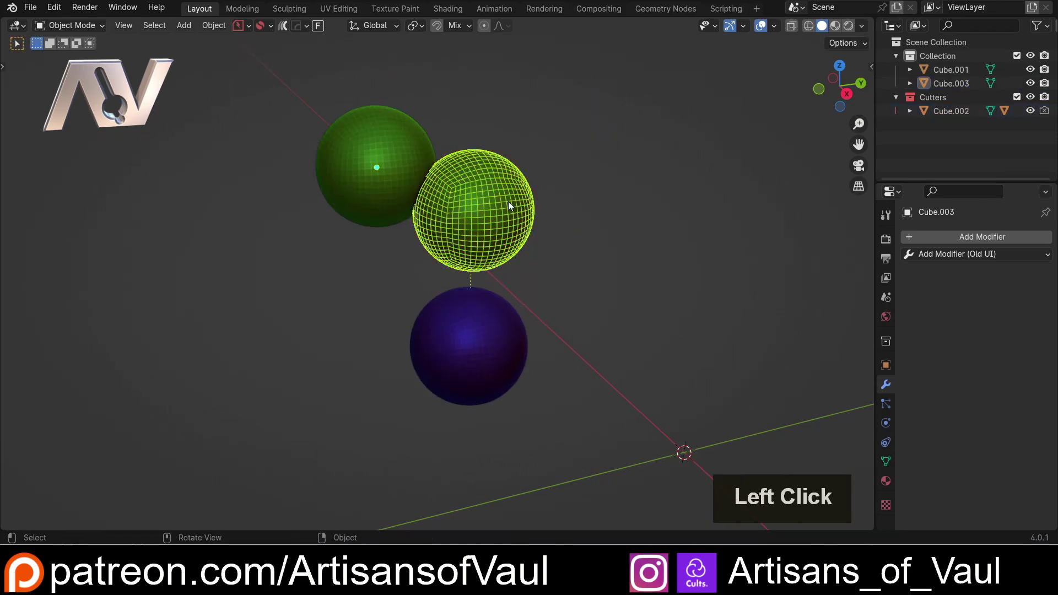
Delete the wireframe cutter sphere, Cube.002
{"action": "left_click", "coordinate": [508, 200]}
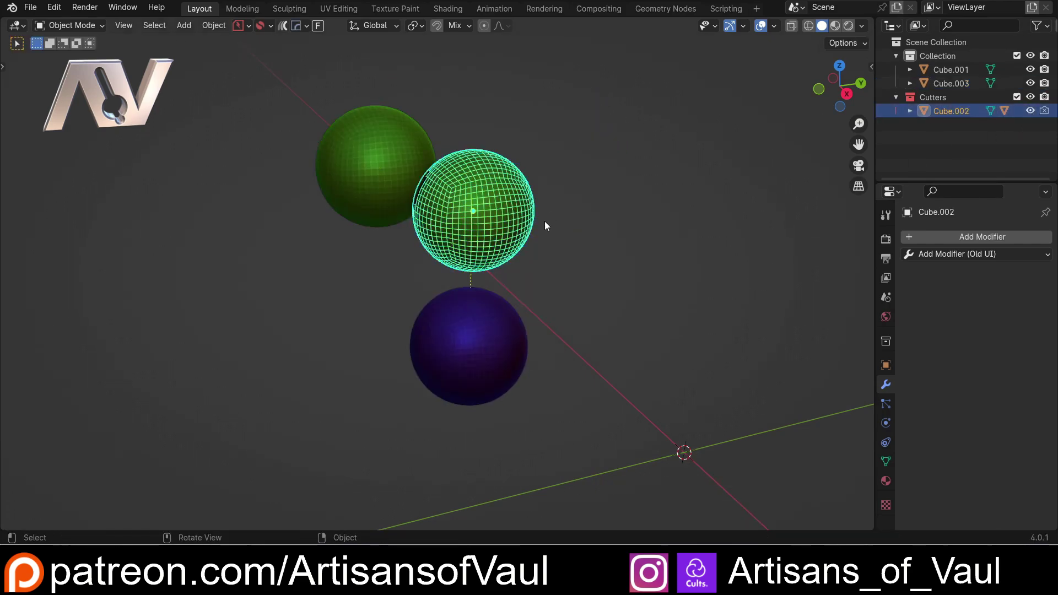
{"action": "left_click", "coordinate": [951, 111]}
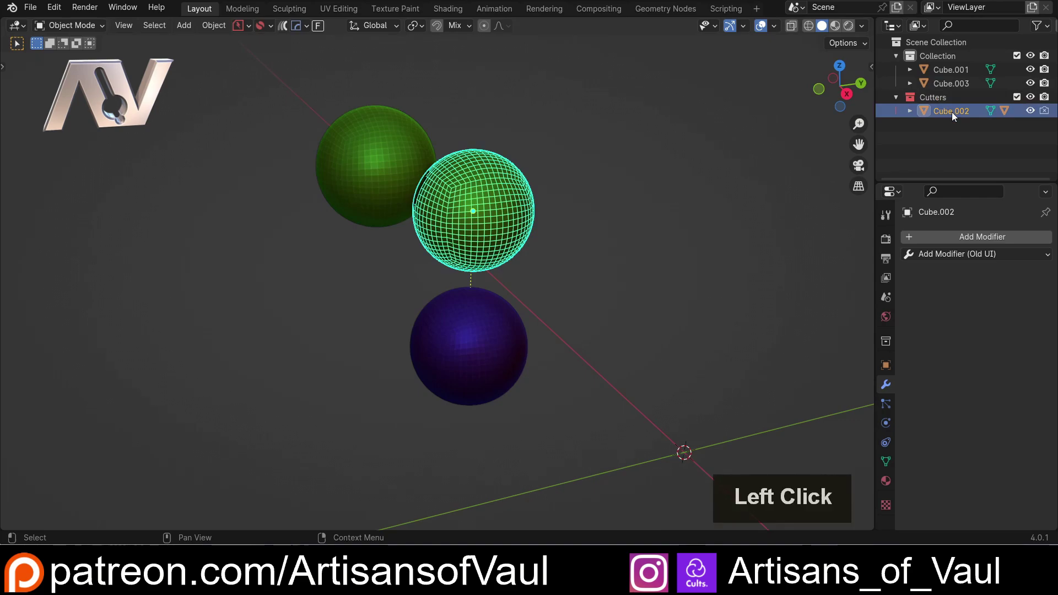
{"action": "key", "text": "Delete"}
{"action": "scroll", "coordinate": [643, 259], "scroll_direction": "down", "scroll_amount": 2}
{"action": "scroll", "coordinate": [643, 263], "scroll_direction": "down", "scroll_amount": 2}
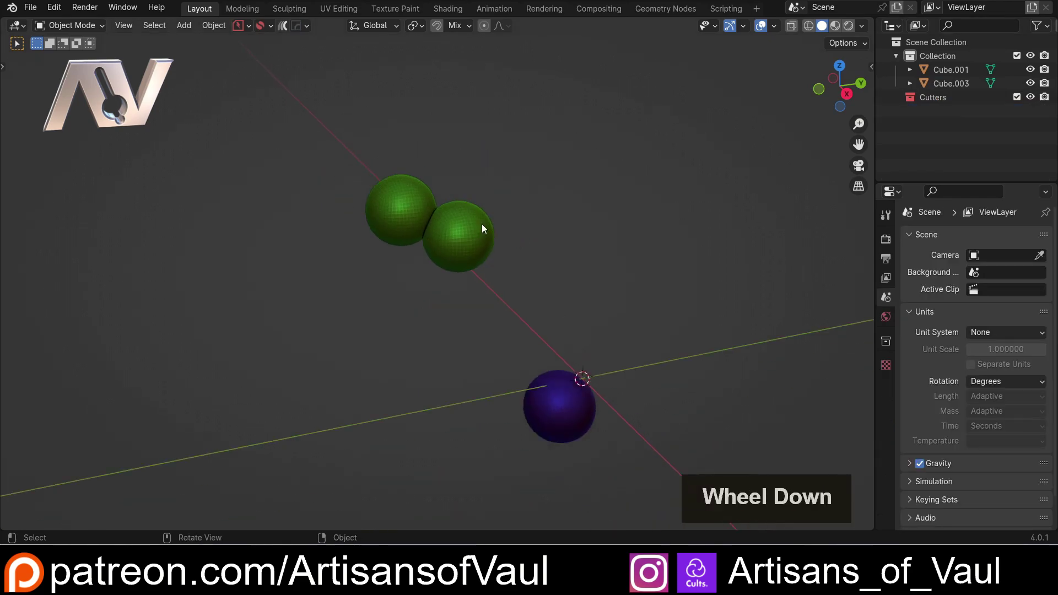
Undo the recent edits back to the three separate spheres from before the Boolean union was made
{"action": "key", "text": "ctrl+z"}
{"action": "key", "text": "ctrl+z"}
{"action": "key", "text": "ctrl+z"}
{"action": "key", "text": "ctrl+z"}
{"action": "key", "text": "ctrl+z"}
{"action": "key", "text": "ctrl+z"}
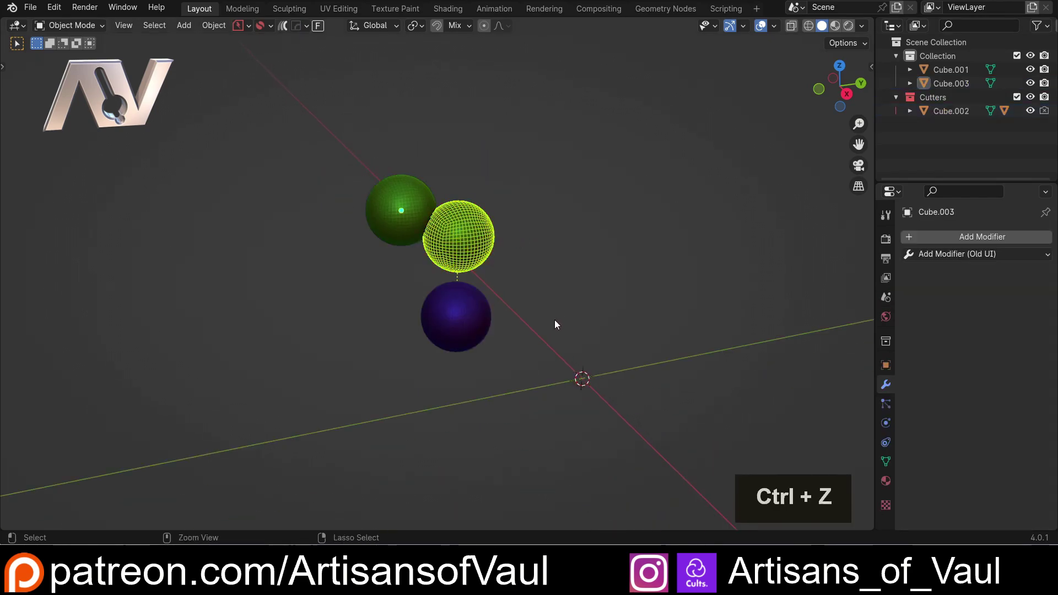
{"action": "key", "text": "ctrl+z"}
{"action": "key", "text": "ctrl+z"}
{"action": "key", "text": "ctrl+z"}
{"action": "key", "text": "ctrl+z"}
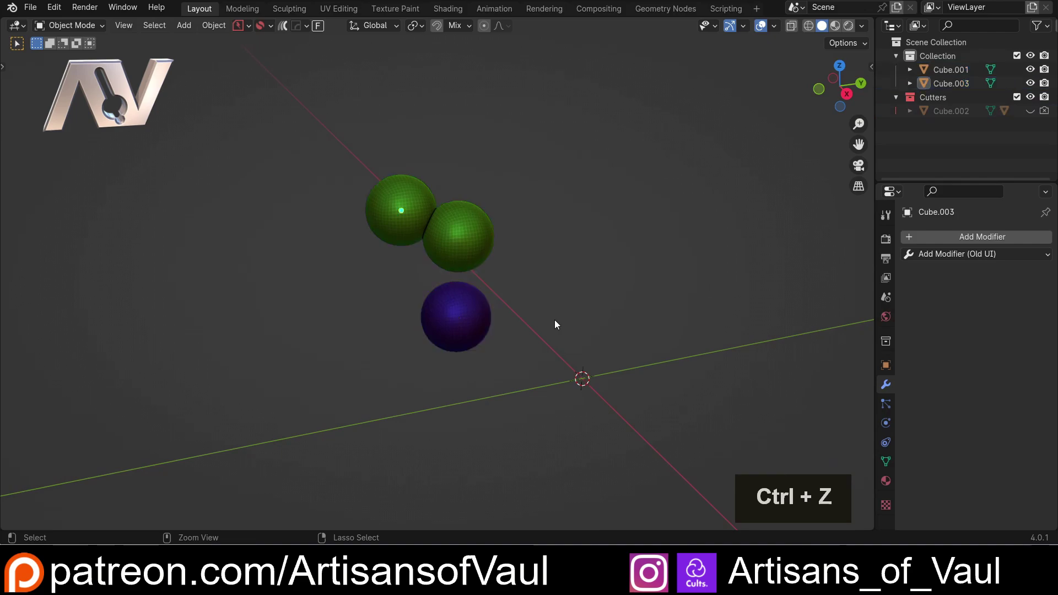
{"action": "key", "text": "ctrl+z"}
{"action": "key", "text": "ctrl+z"}
{"action": "key", "text": "ctrl+z"}
{"action": "key", "text": "ctrl+z"}
{"action": "key", "text": "ctrl+z"}
{"action": "key", "text": "ctrl+z"}
{"action": "key", "text": "ctrl+z"}
{"action": "key", "text": "ctrl+z"}
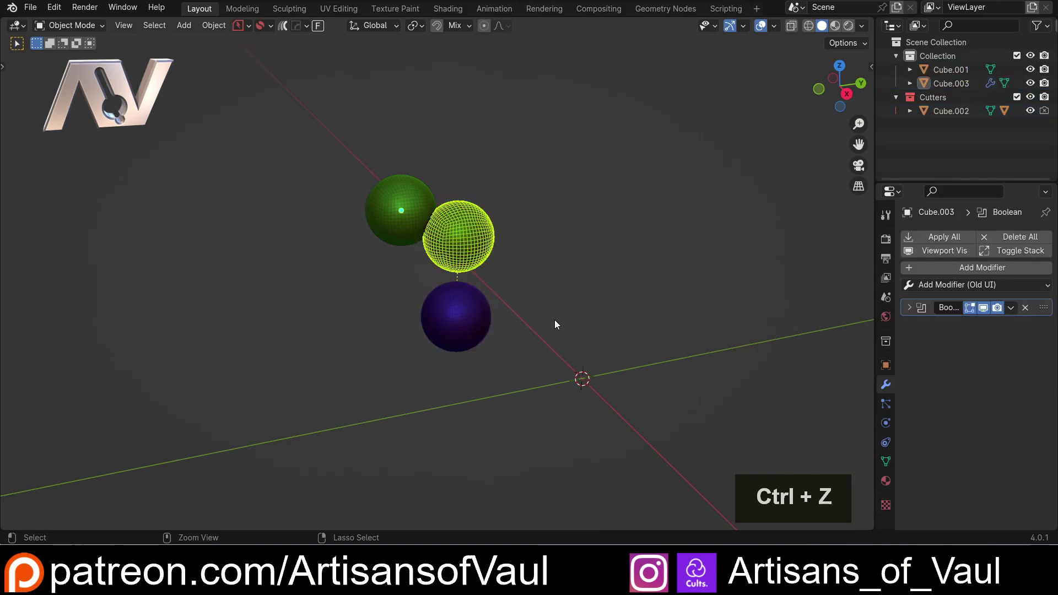
{"action": "key", "text": "ctrl+z"}
{"action": "key", "text": "ctrl+z"}
{"action": "key", "text": "ctrl+z"}
{"action": "key", "text": "ctrl+z"}
{"action": "key", "text": "ctrl+z"}
{"action": "key", "text": "ctrl+z"}
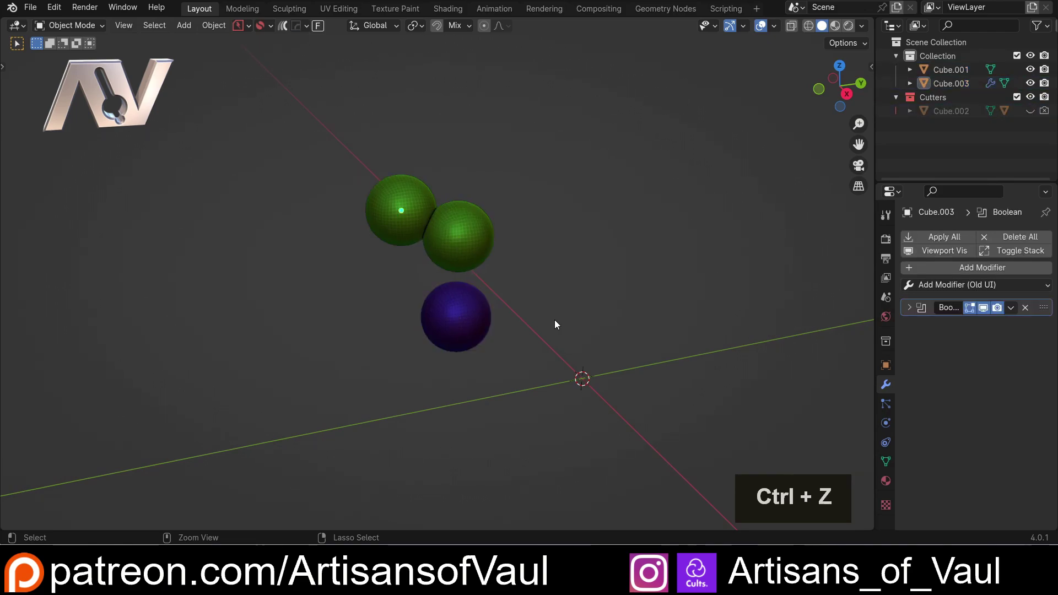
{"action": "key", "text": "ctrl+z"}
{"action": "key", "text": "ctrl+z"}
{"action": "key", "text": "ctrl+z"}
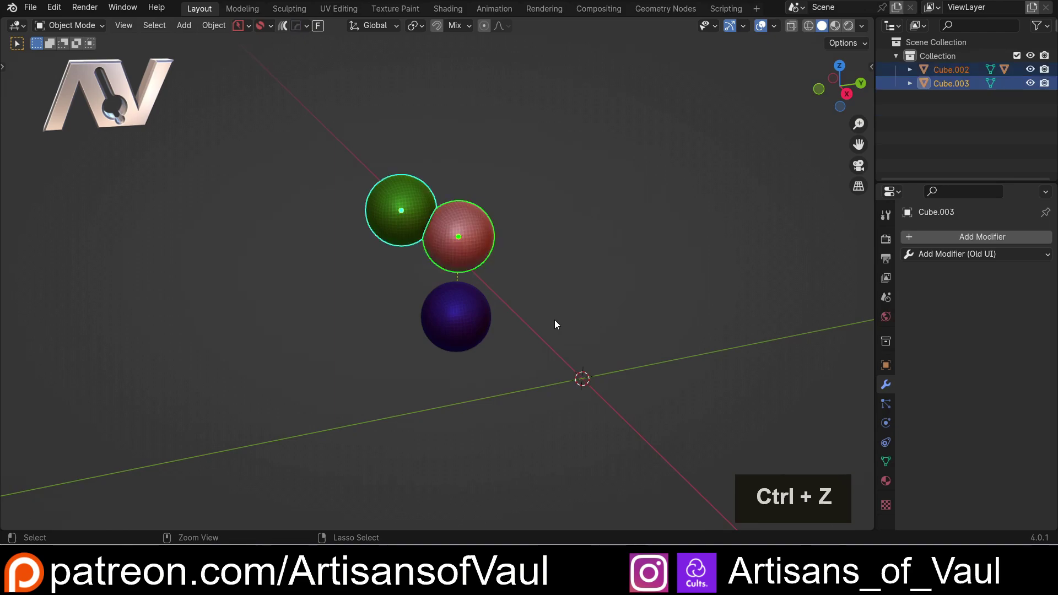
Select the green, red and purple spheres and copy them as objects
{"action": "scroll", "coordinate": [554, 324], "scroll_direction": "up", "scroll_amount": 3}
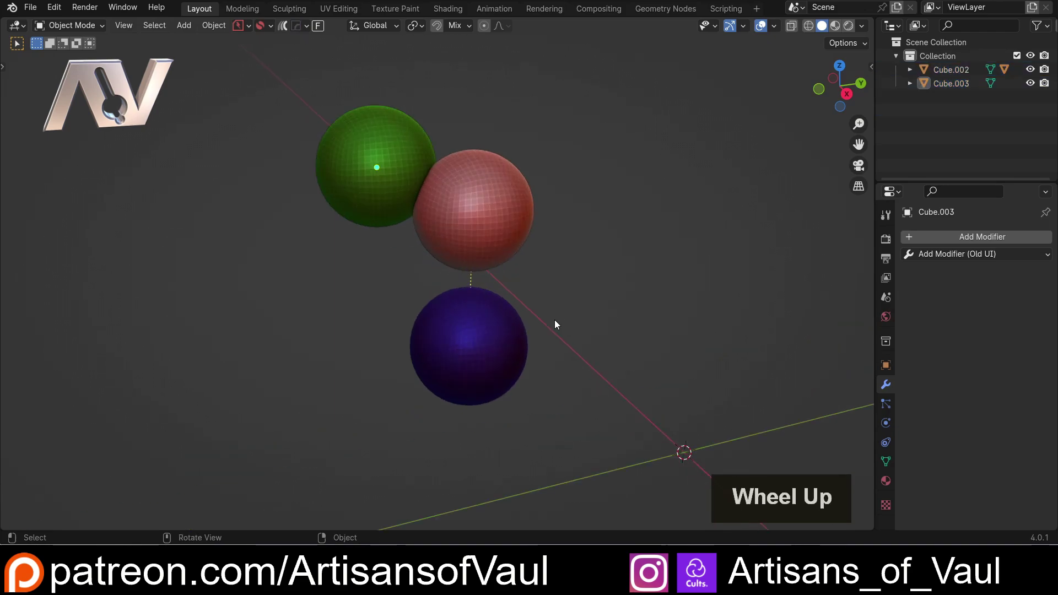
{"action": "left_click", "coordinate": [271, 329]}
{"action": "left_click_drag", "start_coordinate": [210, 88], "coordinate": [536, 406]}
{"action": "key", "text": "ctrl+c"}
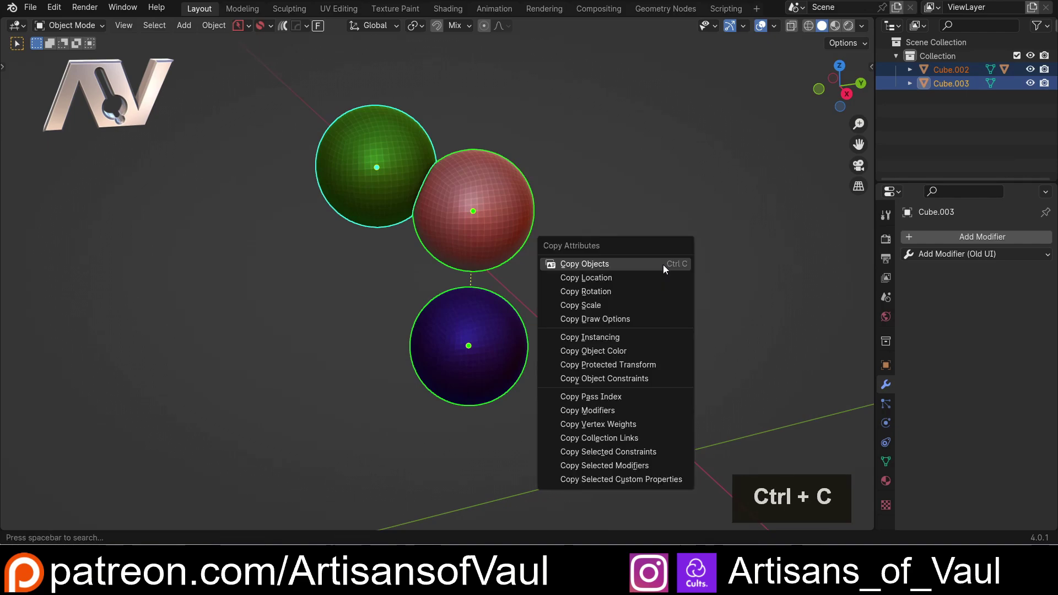
{"action": "left_click", "coordinate": [663, 264]}
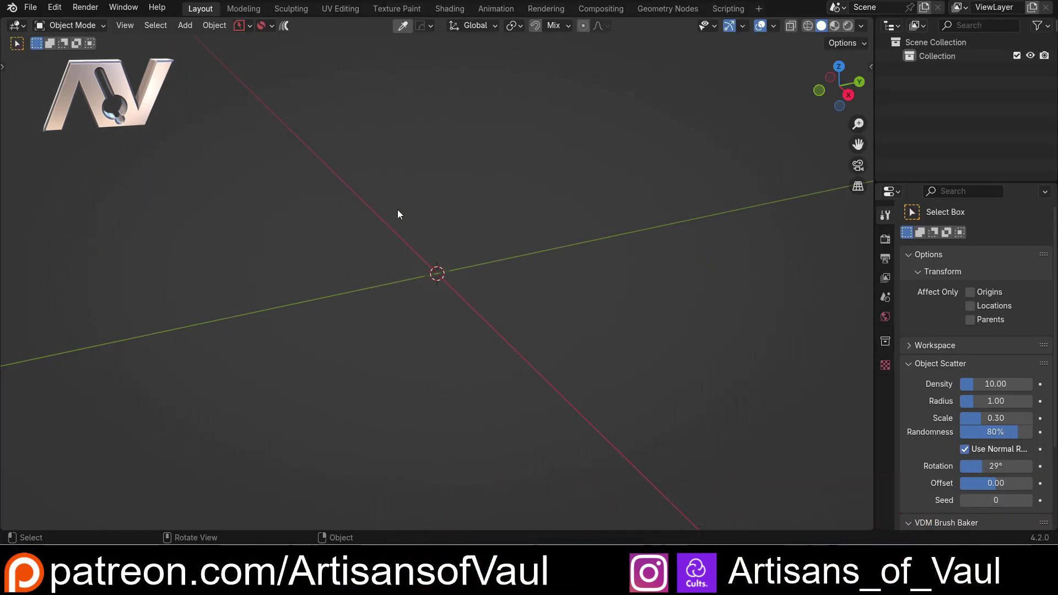
Paste the three copied spheres into the empty scene in Blender 4.2
{"action": "key", "text": "ctrl+v"}
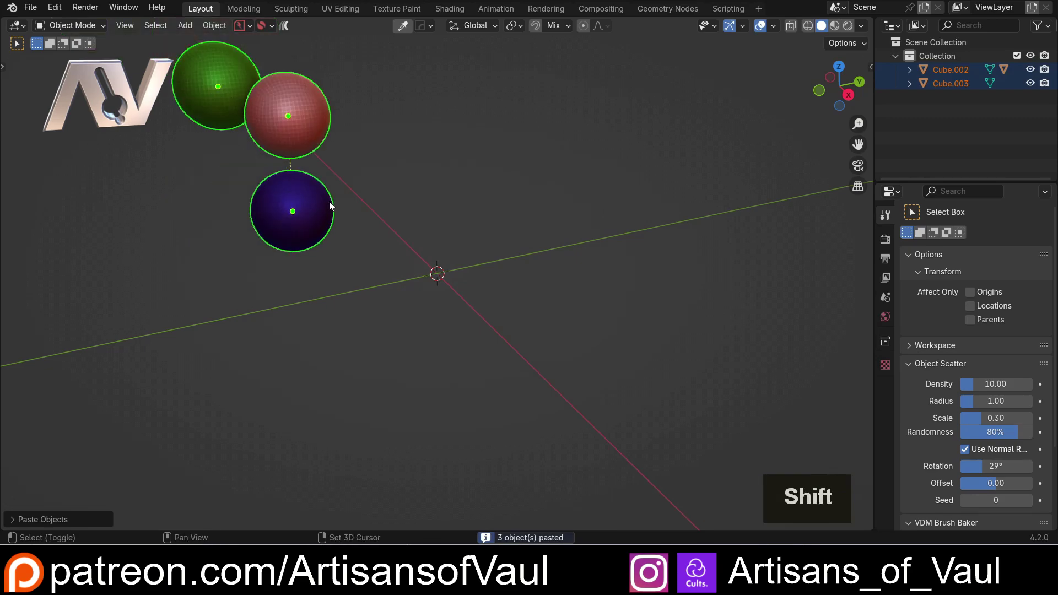
{"action": "middle_click_drag", "start_coordinate": [329, 201], "coordinate": [508, 252], "text": "shift"}
{"action": "scroll", "coordinate": [495, 246], "scroll_direction": "up", "scroll_amount": 3}
{"action": "scroll", "coordinate": [488, 266], "scroll_direction": "up", "scroll_amount": 3}
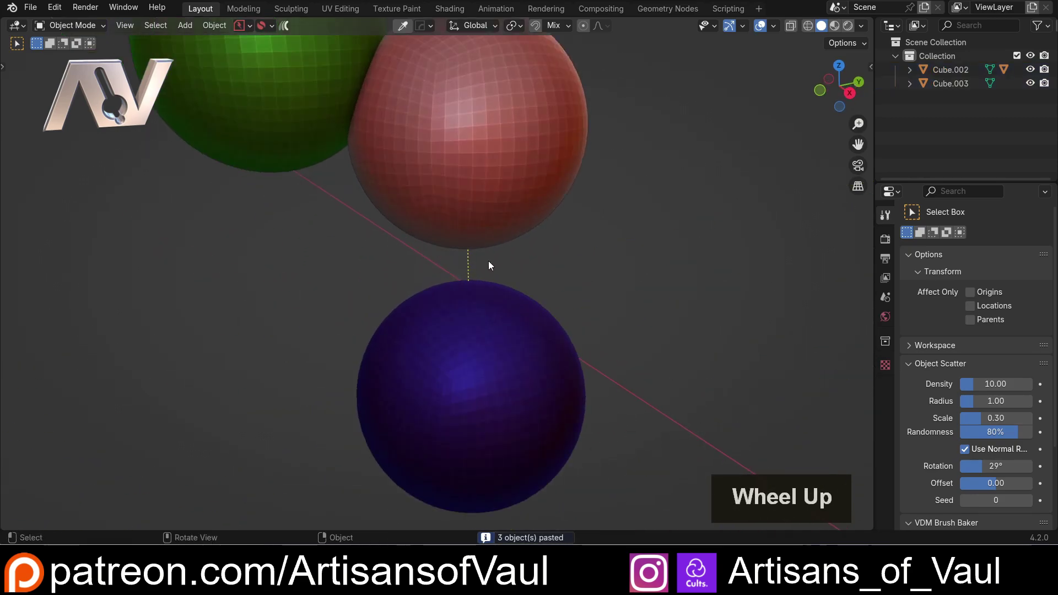
{"action": "scroll", "coordinate": [538, 270], "scroll_direction": "down", "scroll_amount": 5}
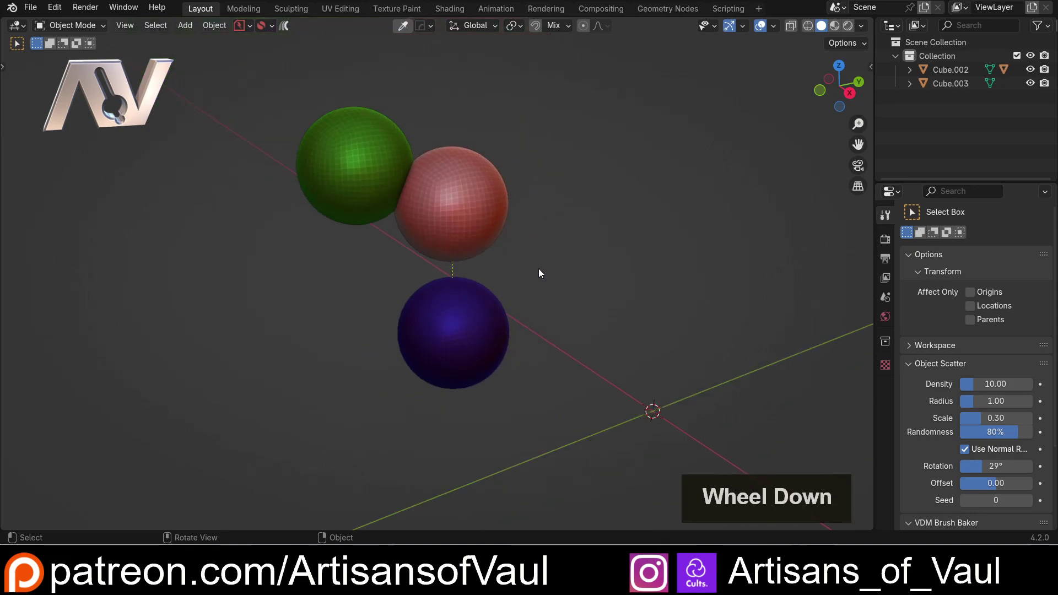
{"action": "scroll", "coordinate": [494, 276], "scroll_direction": "up", "scroll_amount": 3}
{"action": "middle_click_drag", "start_coordinate": [529, 307], "coordinate": [528, 284]}
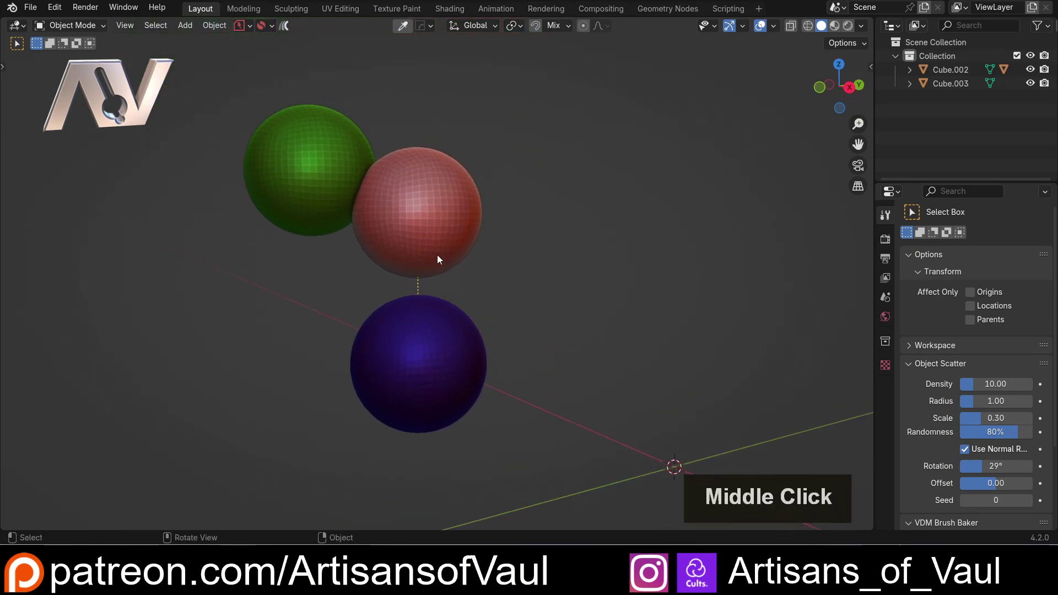
Merge the red sphere into the green sphere with an automatic Boolean union, then check that it selects as one object
{"action": "left_click", "coordinate": [432, 230]}
{"action": "left_click", "coordinate": [315, 165], "text": "shift"}
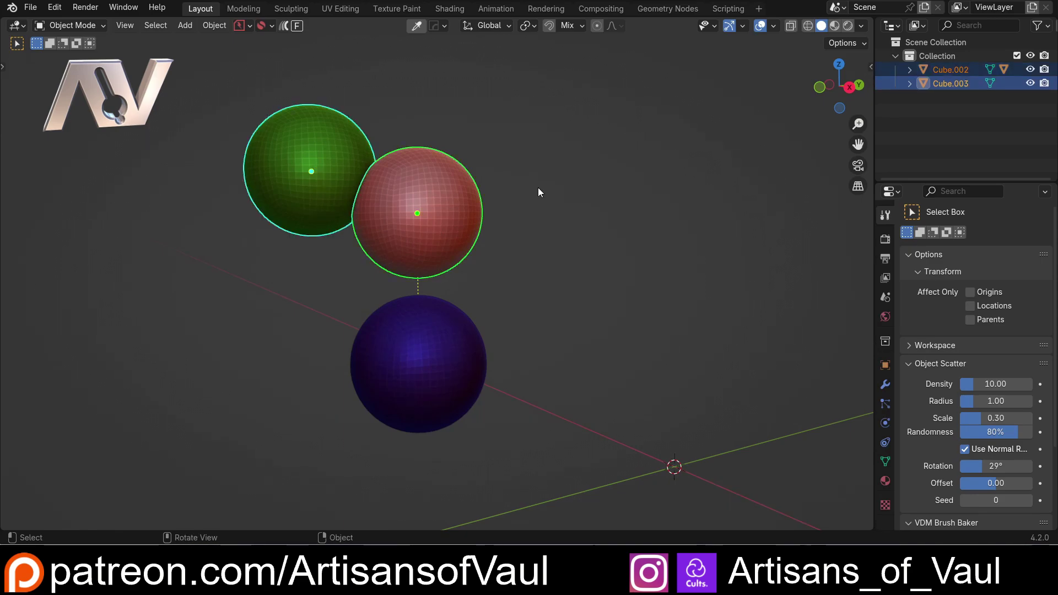
{"action": "middle_click_drag", "start_coordinate": [464, 273], "coordinate": [462, 276]}
{"action": "scroll", "coordinate": [427, 307], "scroll_direction": "up", "scroll_amount": 2}
{"action": "middle_click_drag", "start_coordinate": [428, 307], "coordinate": [477, 253], "text": "shift"}
{"action": "scroll", "coordinate": [476, 253], "scroll_direction": "down", "scroll_amount": 2}
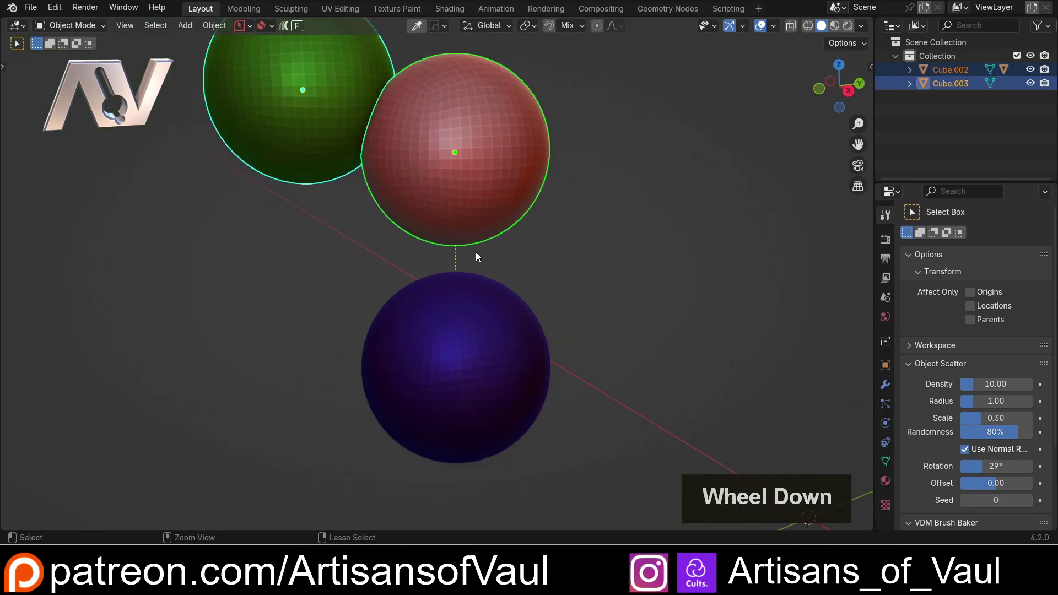
{"action": "key", "text": "ctrl"}
{"action": "key", "text": "ctrl+shift+KP_Add"}
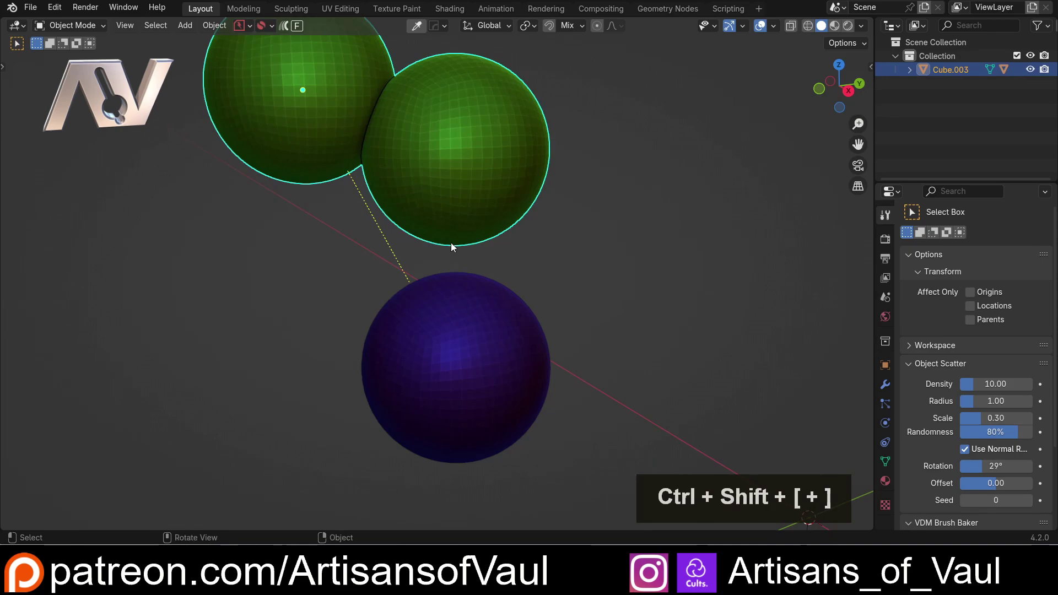
{"action": "scroll", "coordinate": [446, 165], "scroll_direction": "down", "scroll_amount": 1}
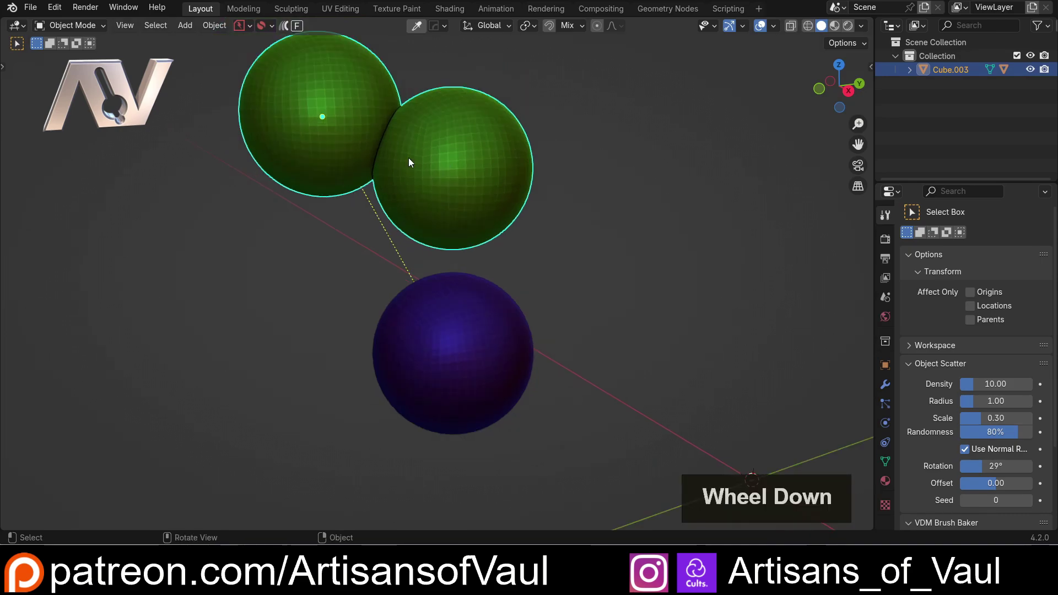
{"action": "left_click", "coordinate": [444, 191]}
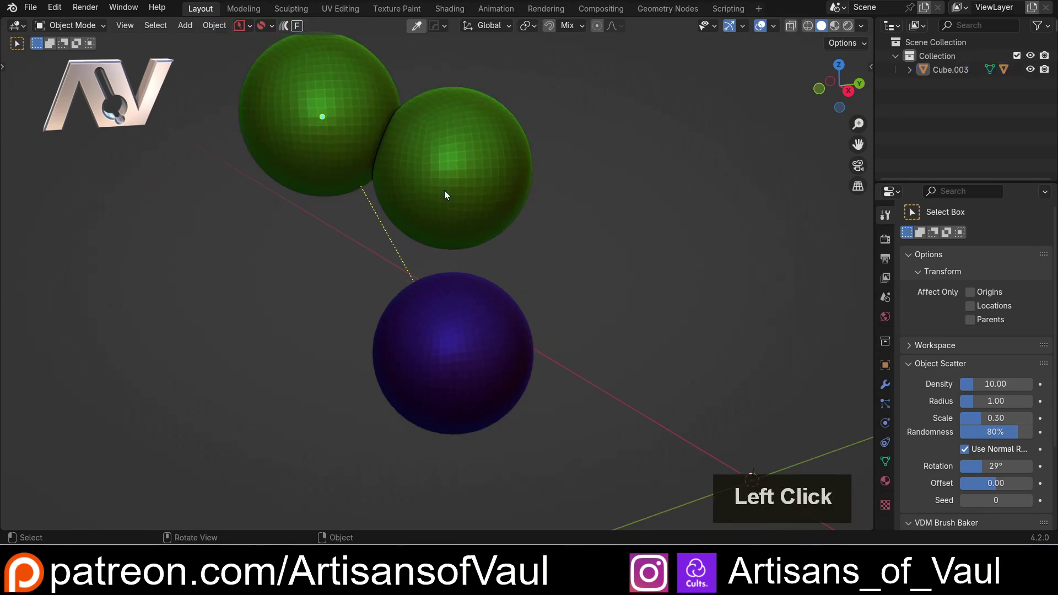
{"action": "double_click", "coordinate": [352, 191]}
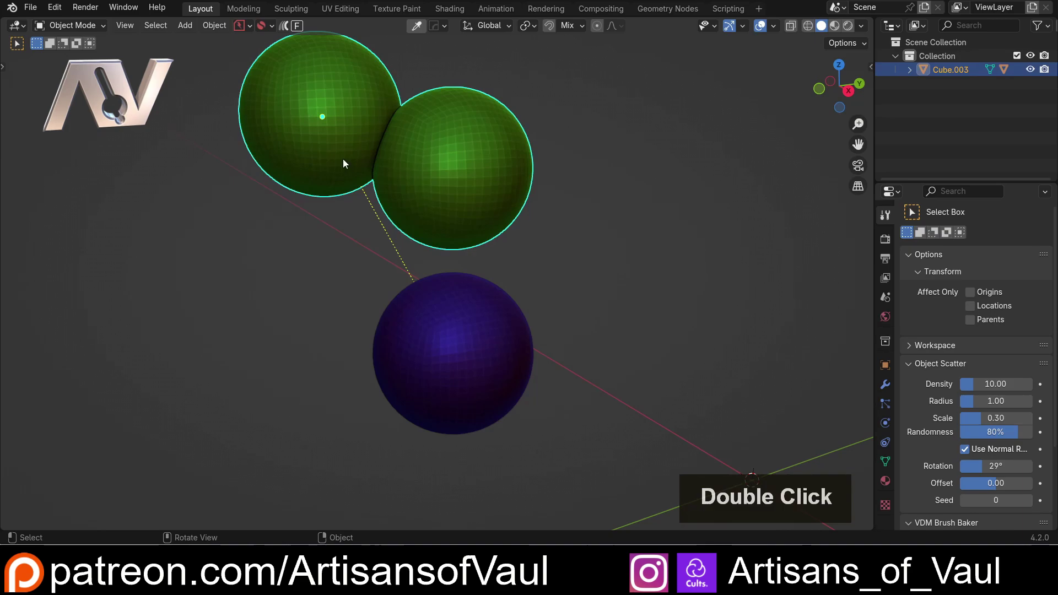
Undo the Boolean union of the red and green spheres
{"action": "key", "text": "ctrl+z"}
{"action": "key", "text": "ctrl+z"}
{"action": "key", "text": "ctrl+z"}
{"action": "key", "text": "ctrl+z"}
{"action": "key", "text": "ctrl+z"}
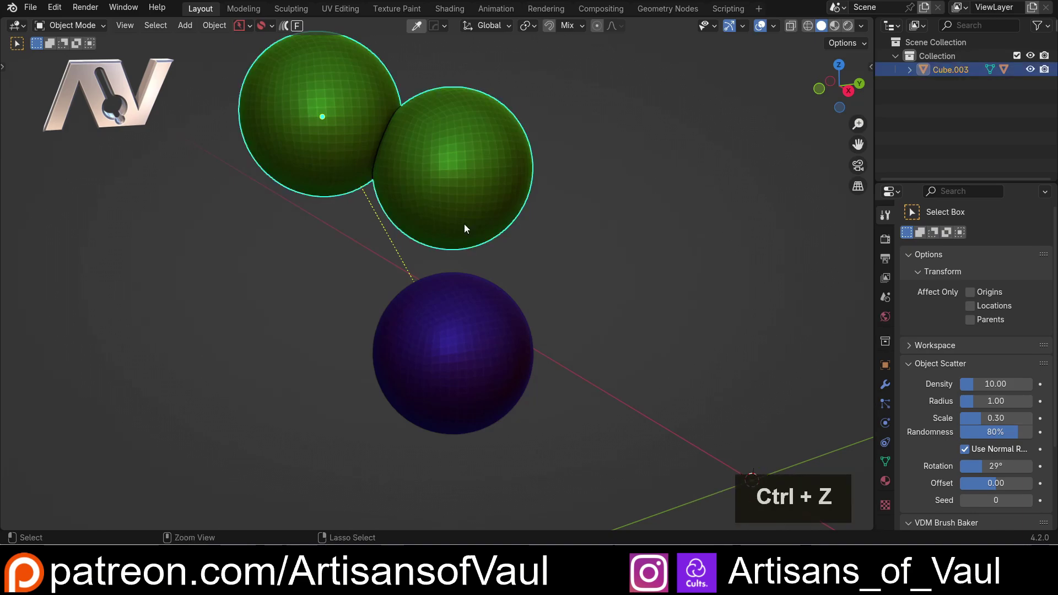
Repeat the automatic Boolean union of the red and green spheres, keeping Cube.003 as the resulting object
{"action": "left_click", "coordinate": [309, 126]}
{"action": "left_click", "coordinate": [513, 161], "text": "shift"}
{"action": "key", "text": "ctrl+shift+KP_Add"}
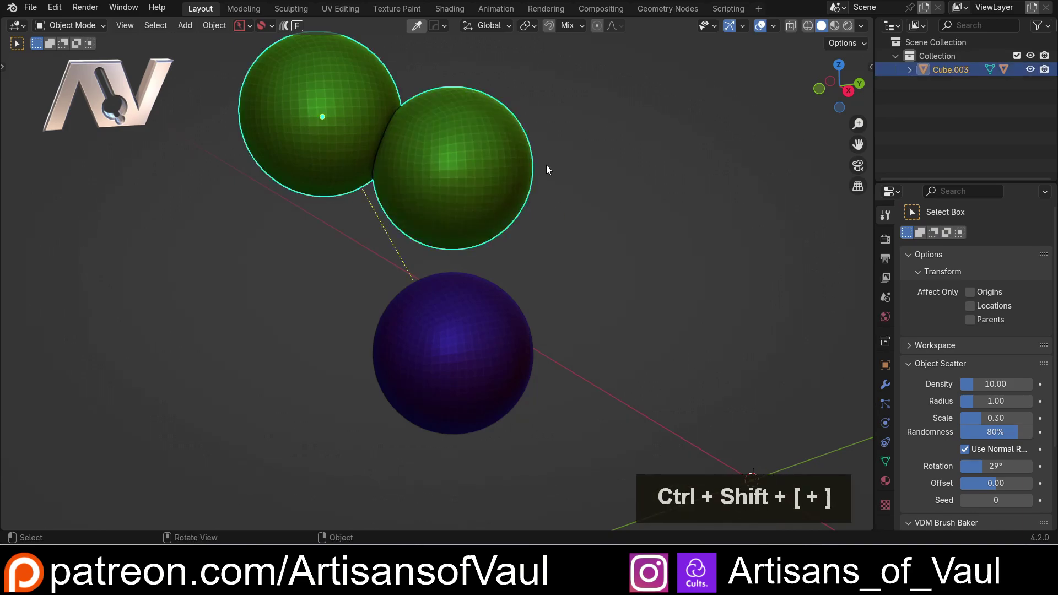
{"action": "middle_click_drag", "start_coordinate": [488, 206], "coordinate": [544, 236], "text": "shift"}
{"action": "left_click", "coordinate": [543, 237]}
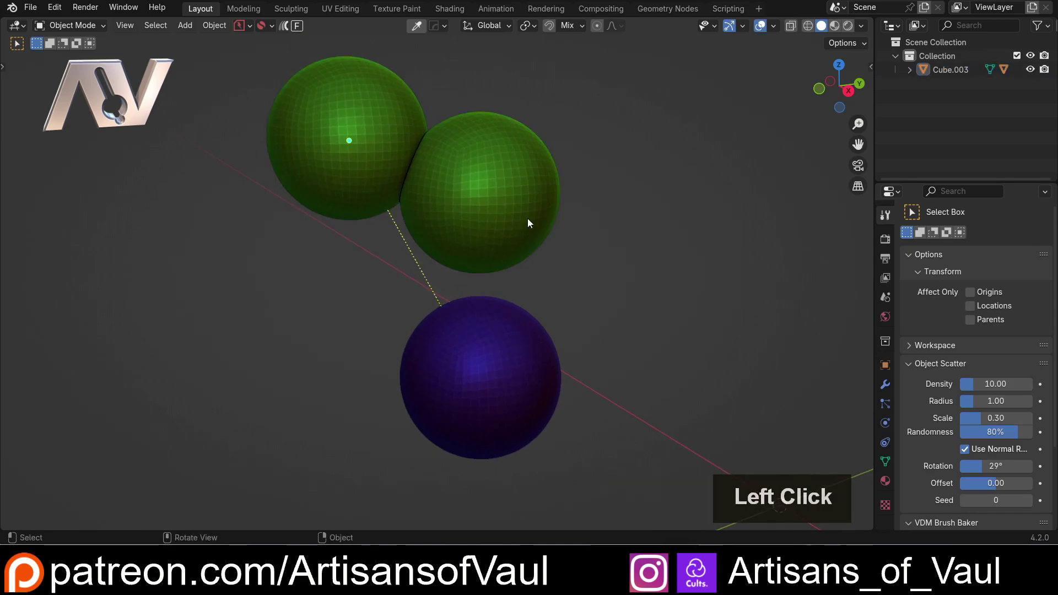
Try to move the united green spheres along with the purple sphere parented to them
{"action": "left_click", "coordinate": [496, 165]}
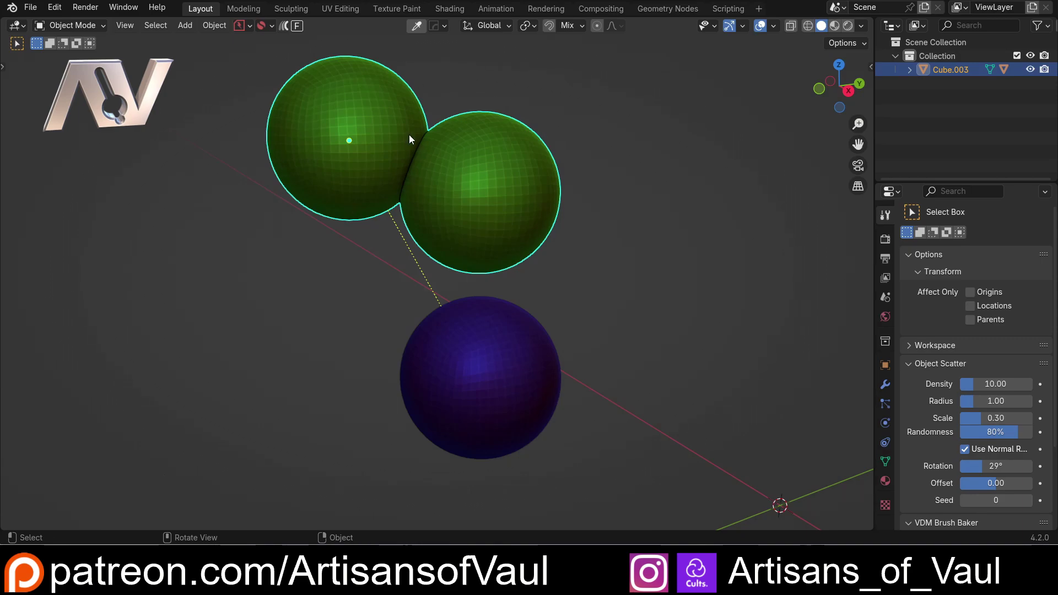
{"action": "left_click", "coordinate": [476, 339]}
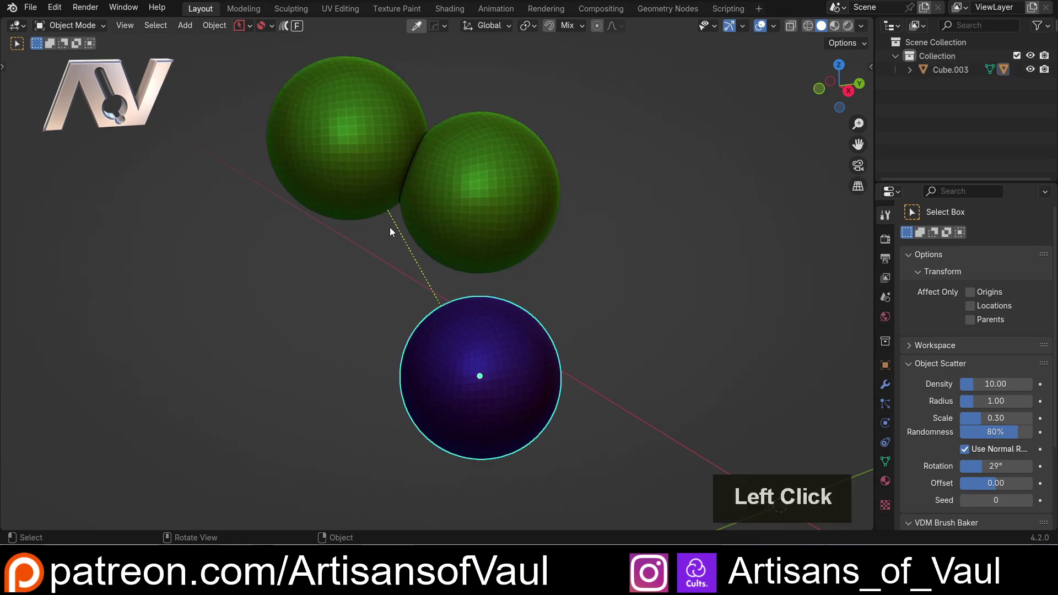
{"action": "left_click", "coordinate": [362, 170]}
{"action": "scroll", "coordinate": [513, 247], "scroll_direction": "down", "scroll_amount": 5}
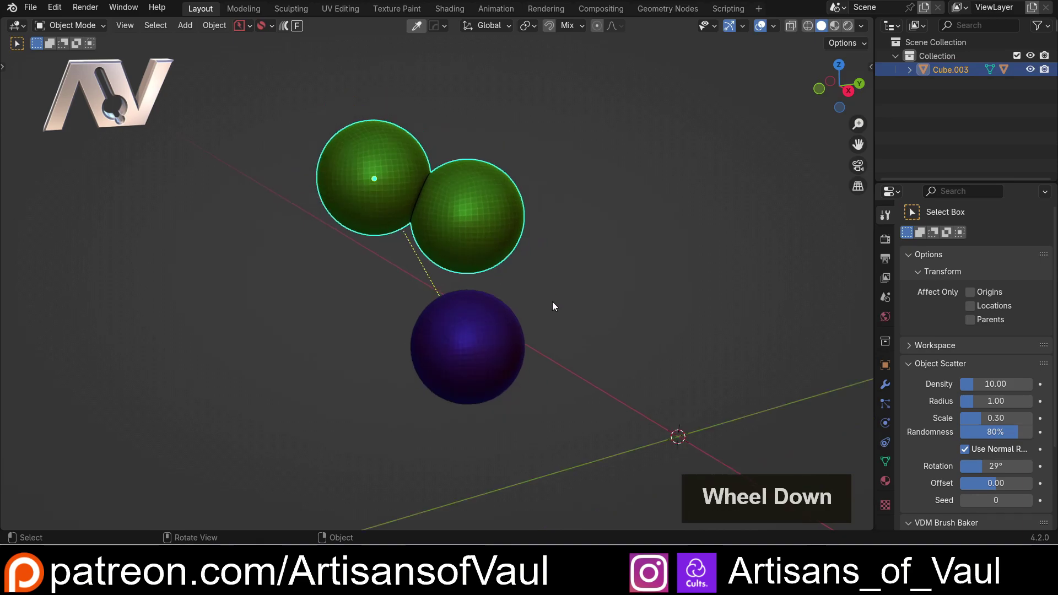
{"action": "key", "text": "g"}
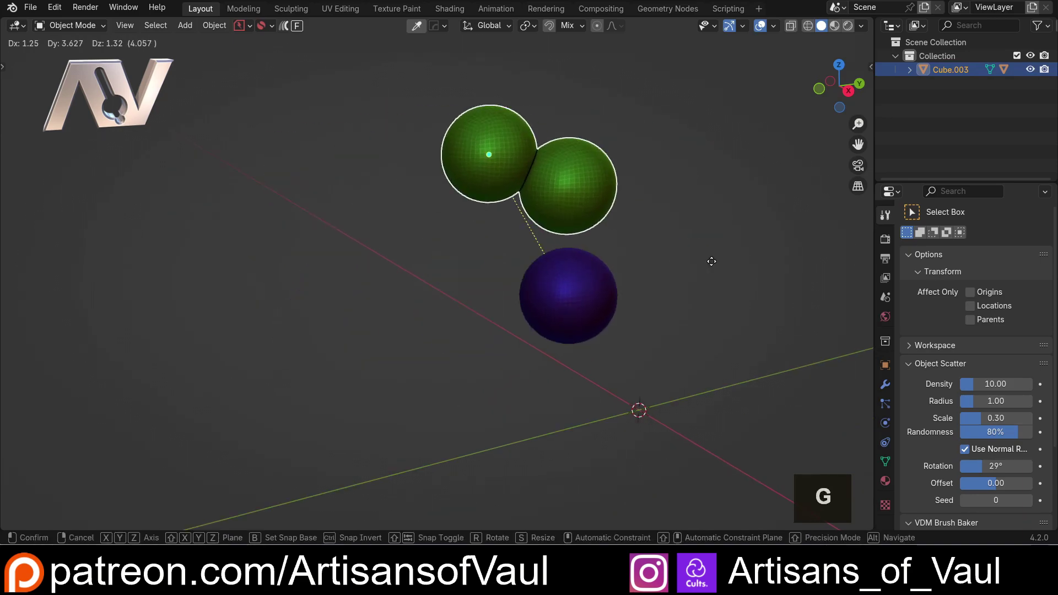
{"action": "key", "text": "Escape"}
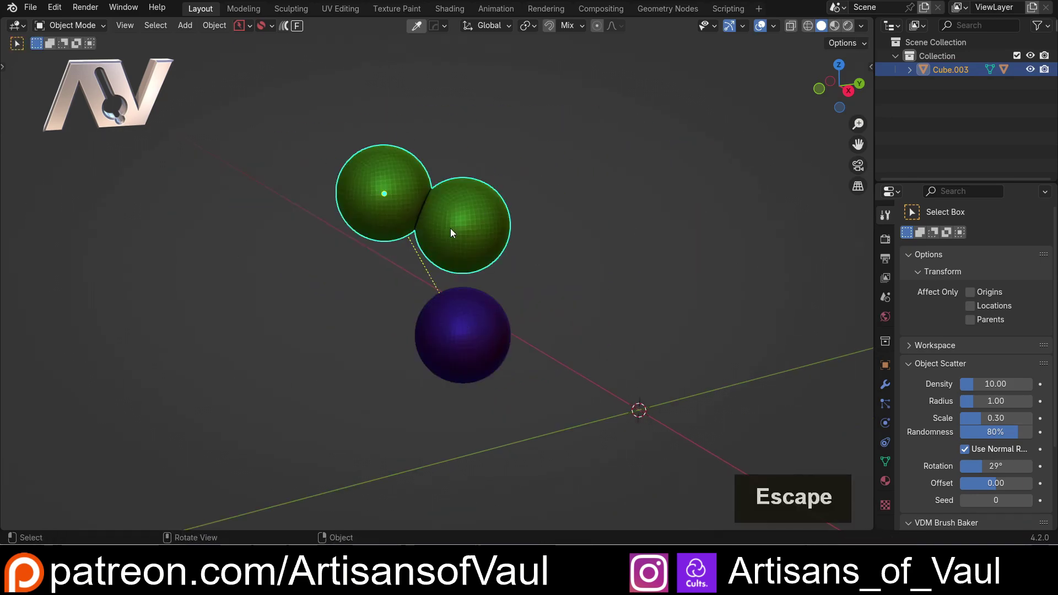
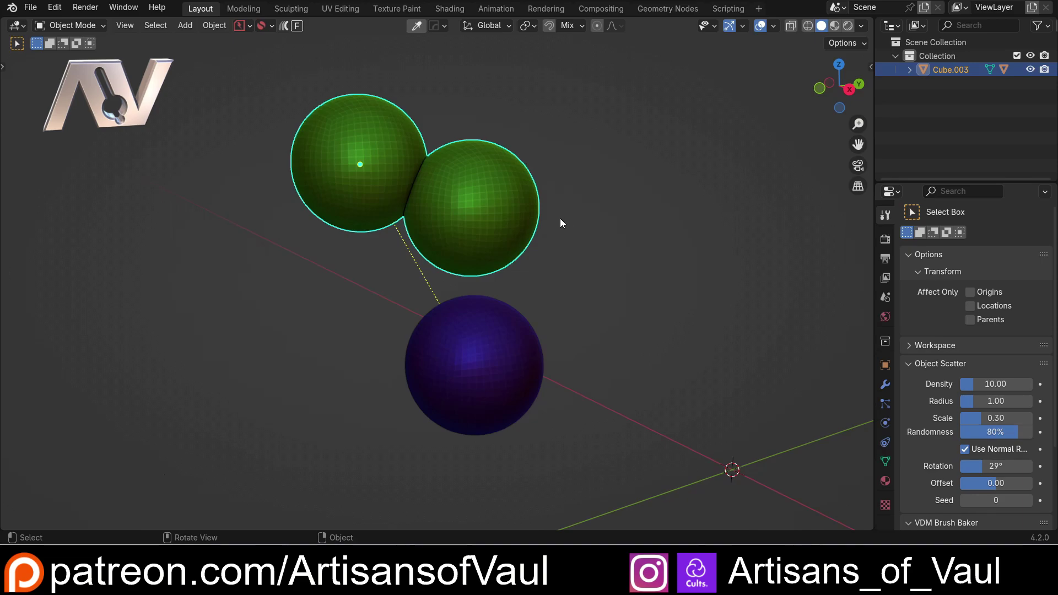
{"action": "left_click", "coordinate": [561, 222]}
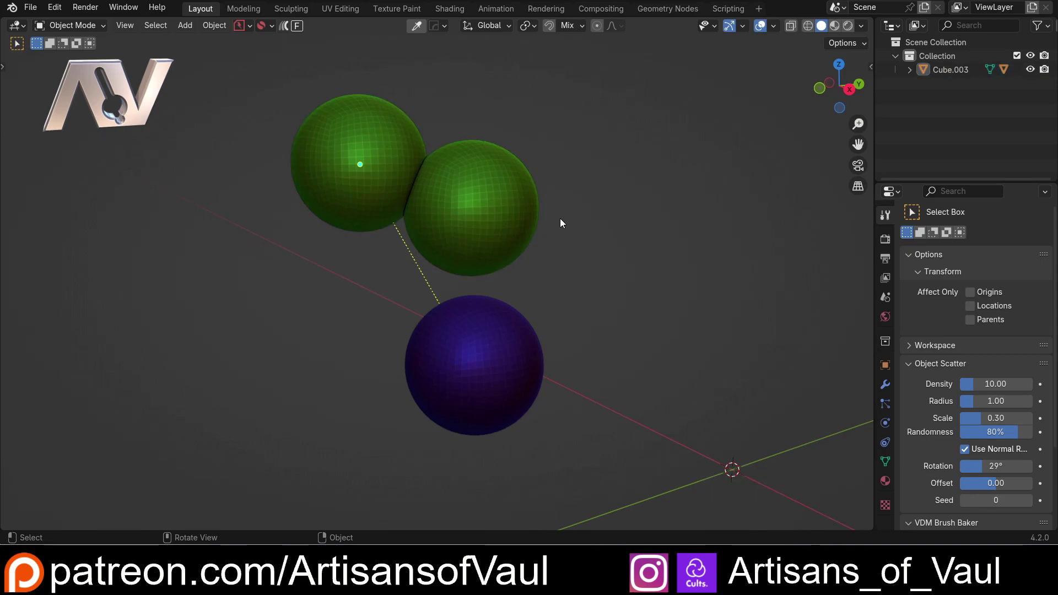